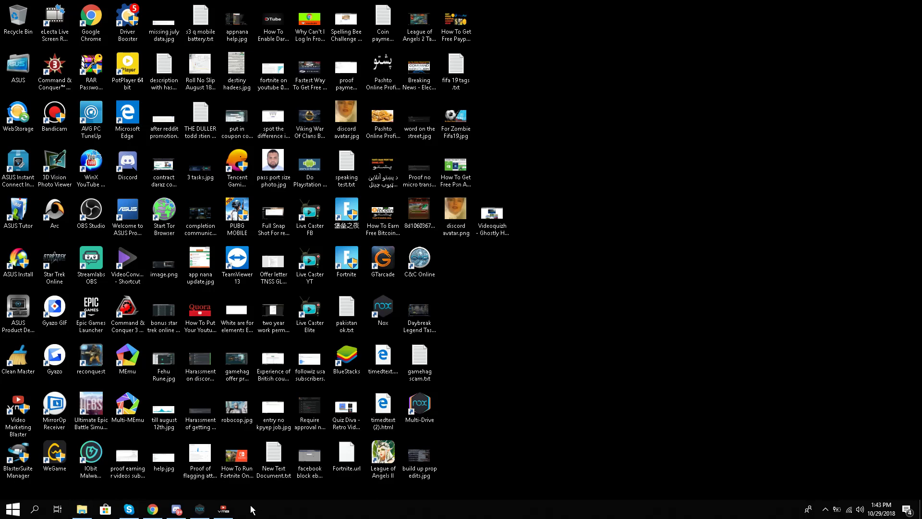
Restore the Video Marketing Blaster Pro keyword research window from the taskbar
click(223, 509)
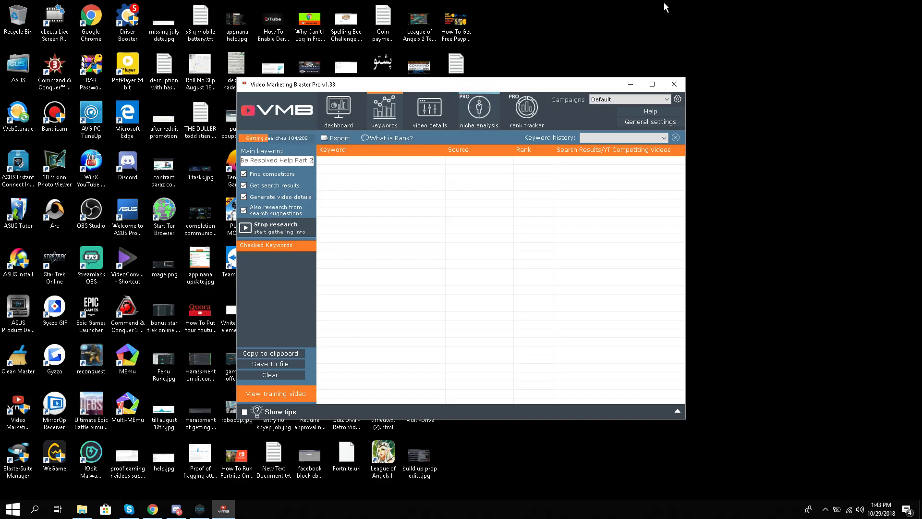
Minimize the Video Marketing Blaster Pro keyword research window
click(633, 85)
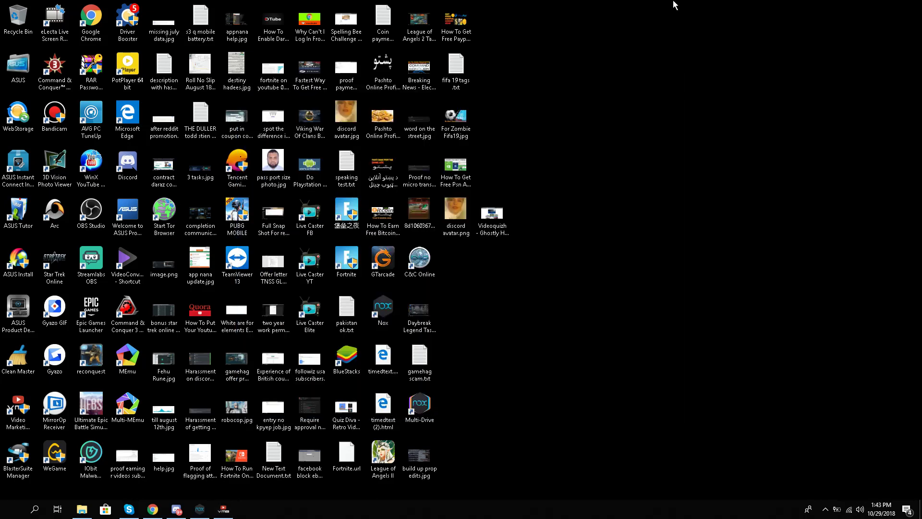
drag(673, 5, 5, 495)
click(580, 267)
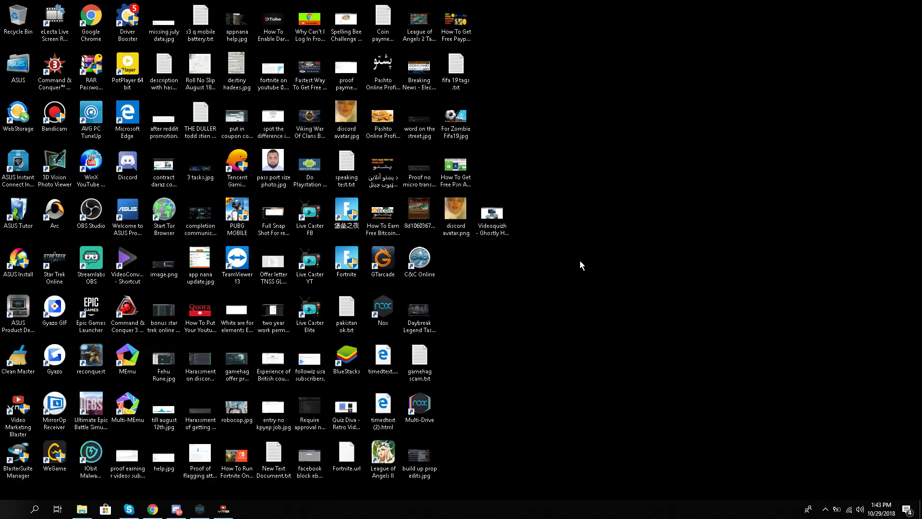
drag(700, 4, 655, 246)
Bring the r/BlueStacks Fortnite post back up in Chrome and select its title line
click(153, 510)
scroll(354, 320, up, 2)
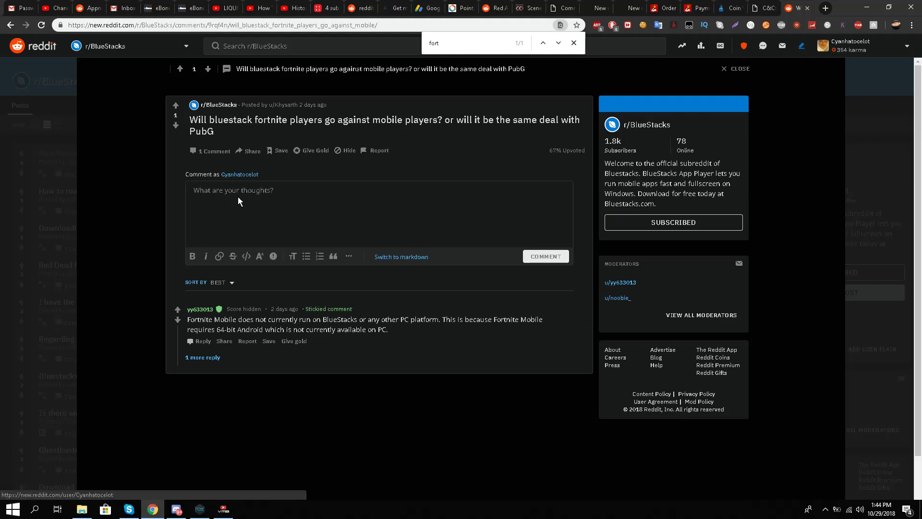
scroll(307, 341, down, 2)
scroll(315, 334, up, 2)
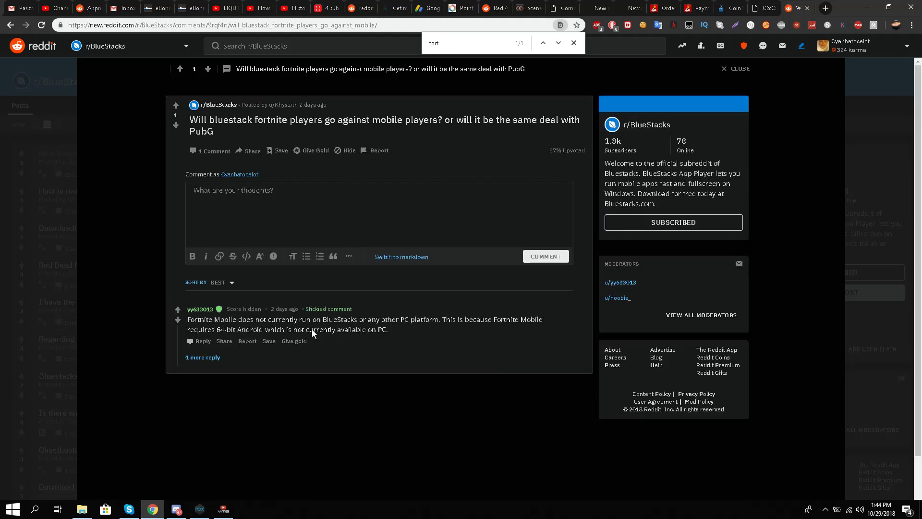
triple_click(371, 116)
drag(363, 332, 365, 331)
scroll(364, 333, down, 2)
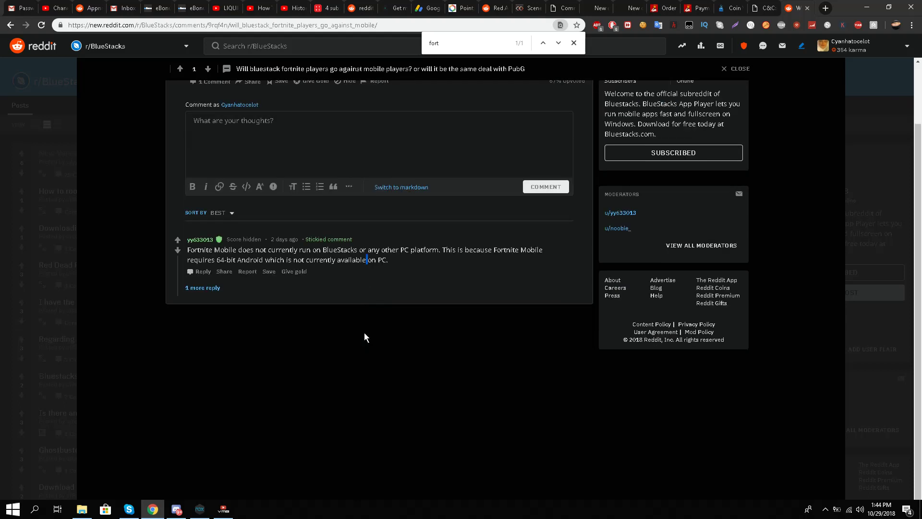
Select the stickied comment saying Fortnite Mobile doesn't run on PC, then clear the selection
triple_click(353, 263)
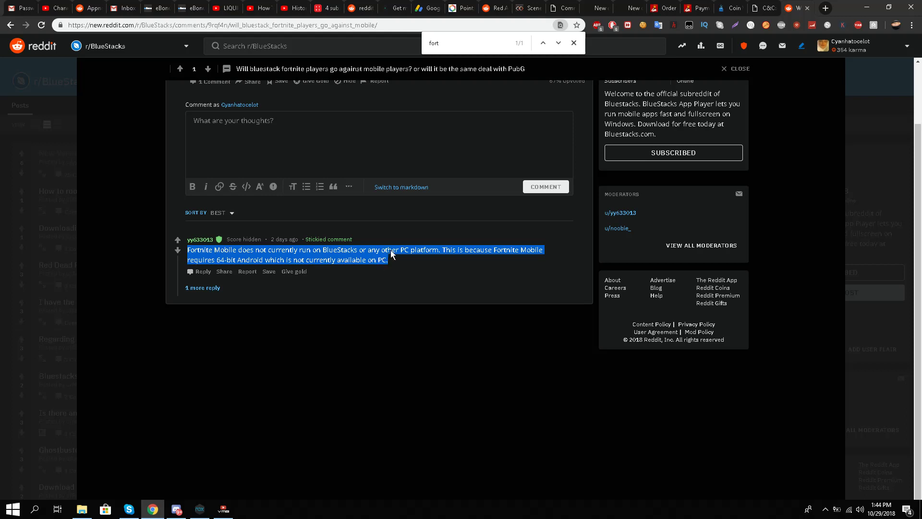
click(413, 256)
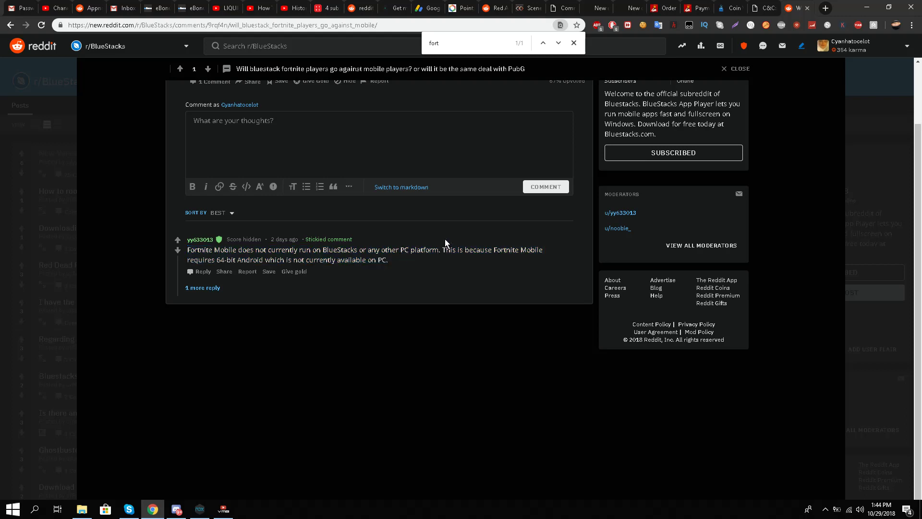
triple_click(252, 255)
double_click(349, 261)
triple_click(349, 261)
click(389, 276)
scroll(387, 275, up, 2)
scroll(387, 275, down, 2)
scroll(387, 275, up, 2)
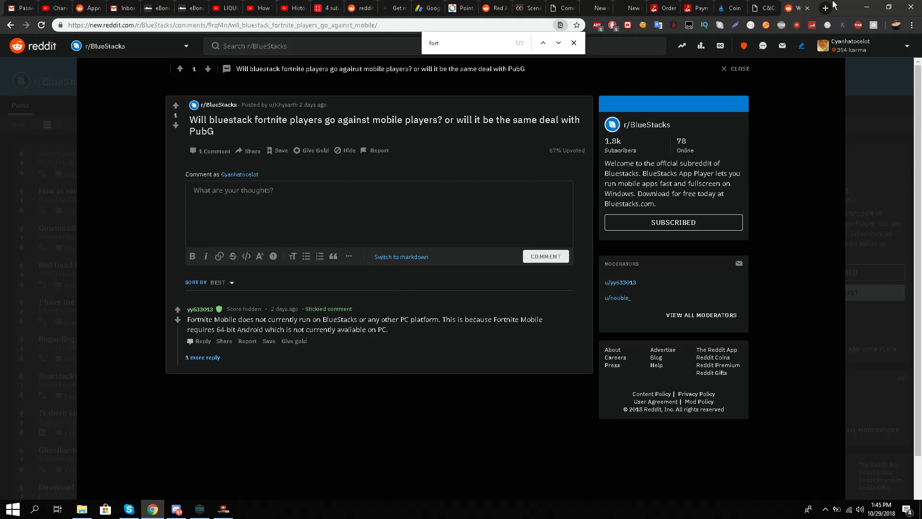
Minimize Chrome to the desktop, select and deselect icons, then restore the Reddit post
click(867, 7)
drag(657, 47, 5, 485)
click(685, 176)
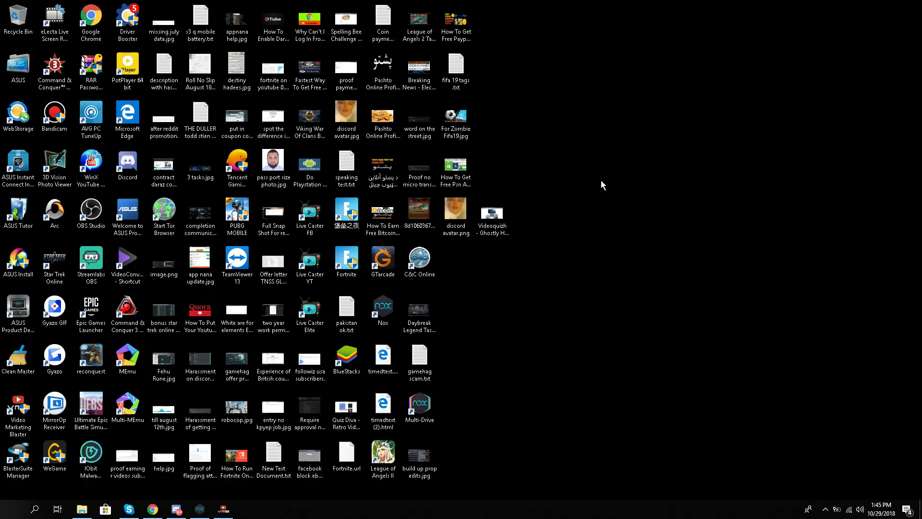
click(154, 513)
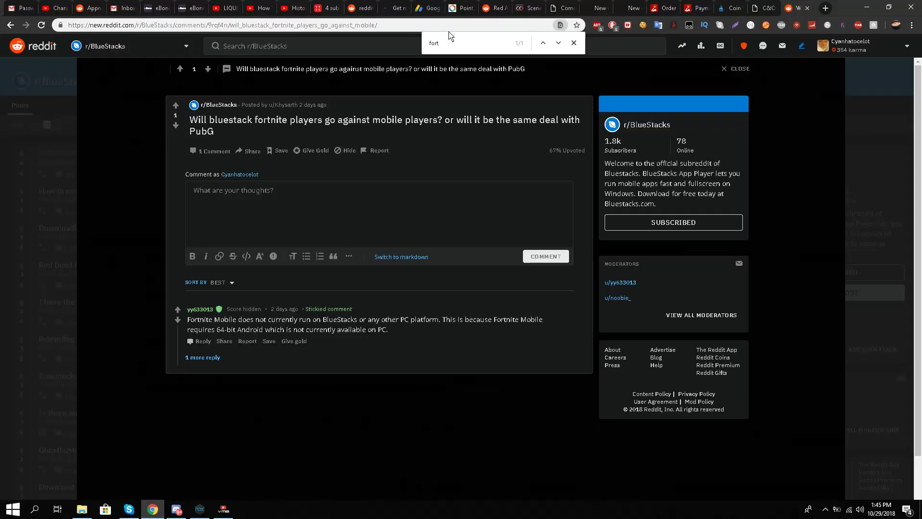
click(447, 26)
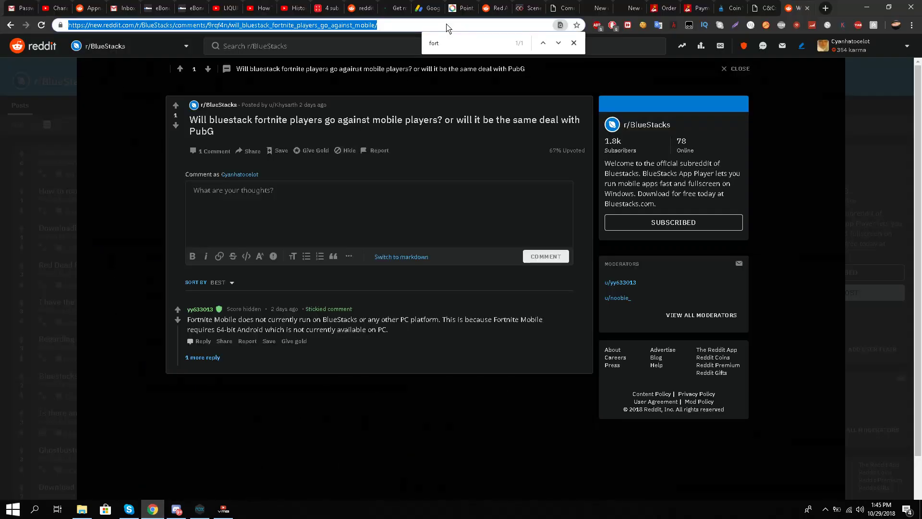
text(www.you)
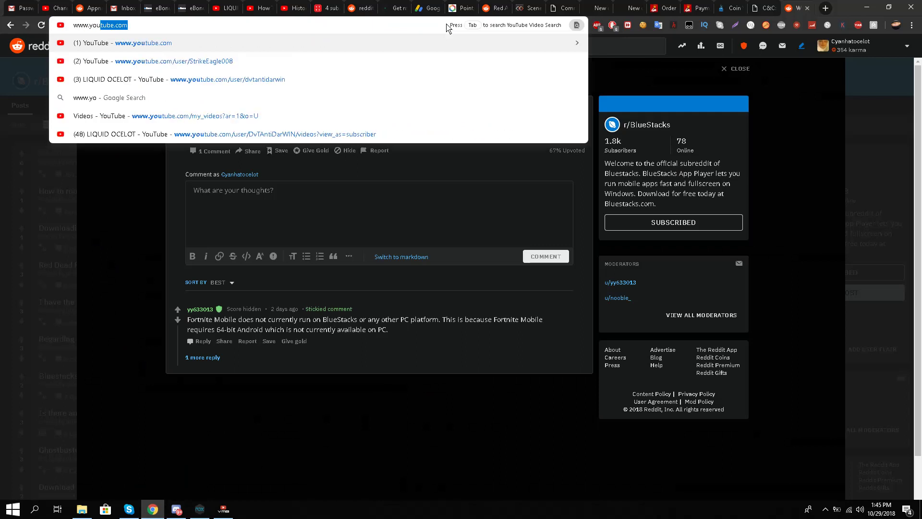
key(Return)
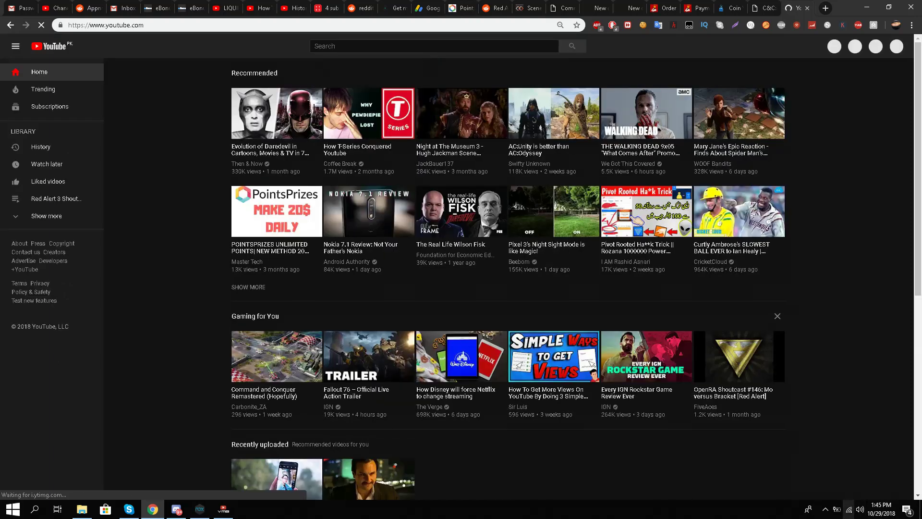
click(826, 510)
click(797, 490)
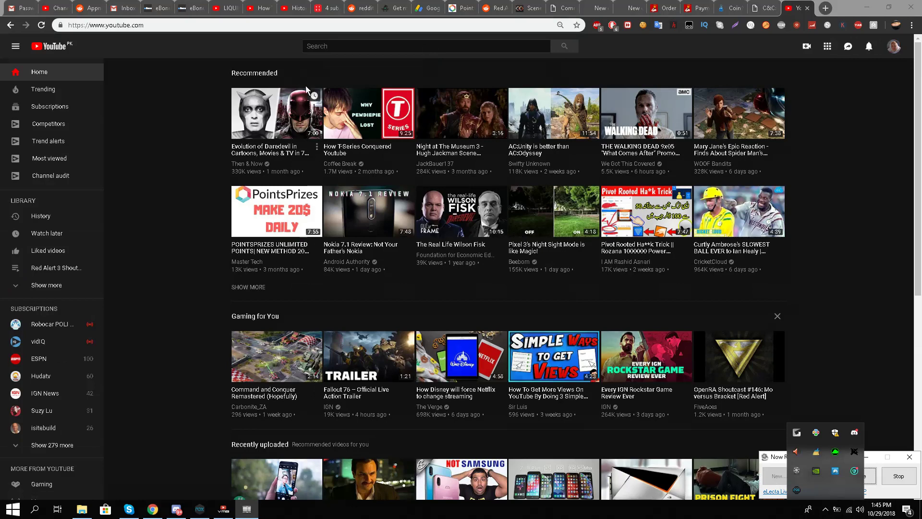
click(897, 52)
click(895, 48)
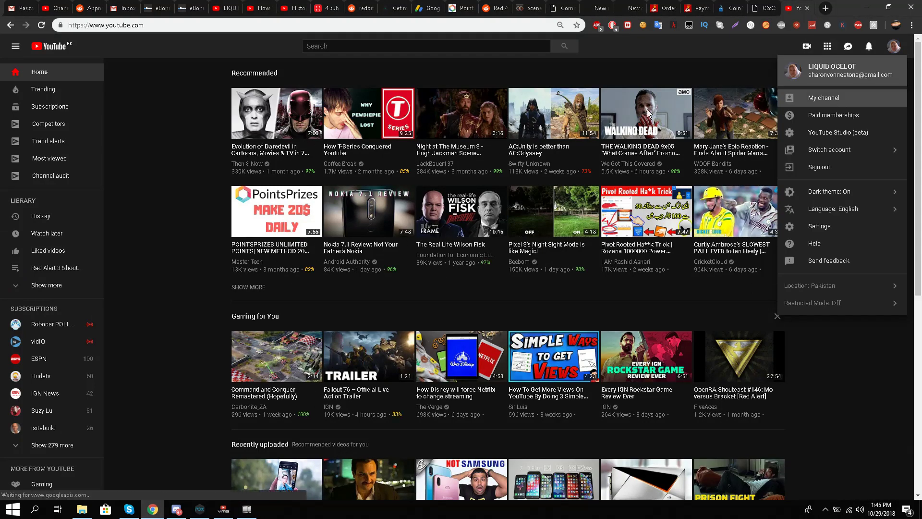
Search YouTube for 'how to run fortnite mobile on pc'
click(389, 46)
right_click(389, 46)
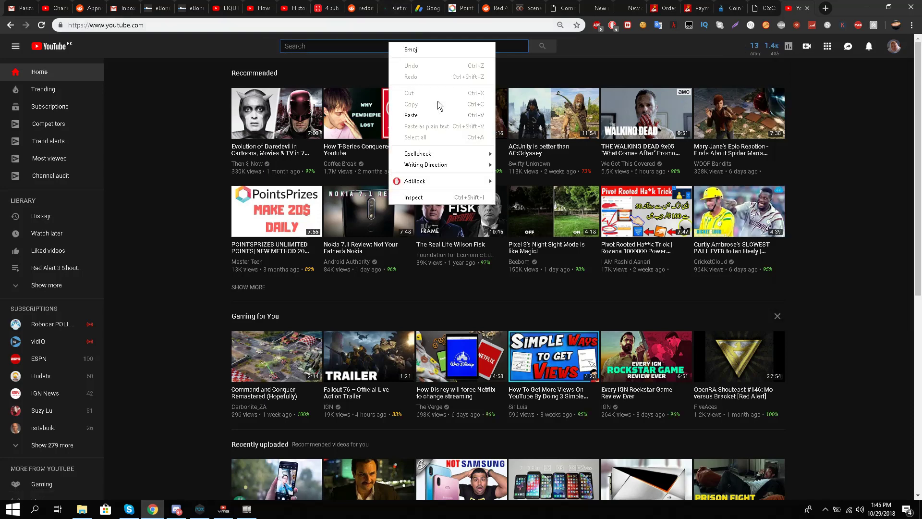
click(453, 126)
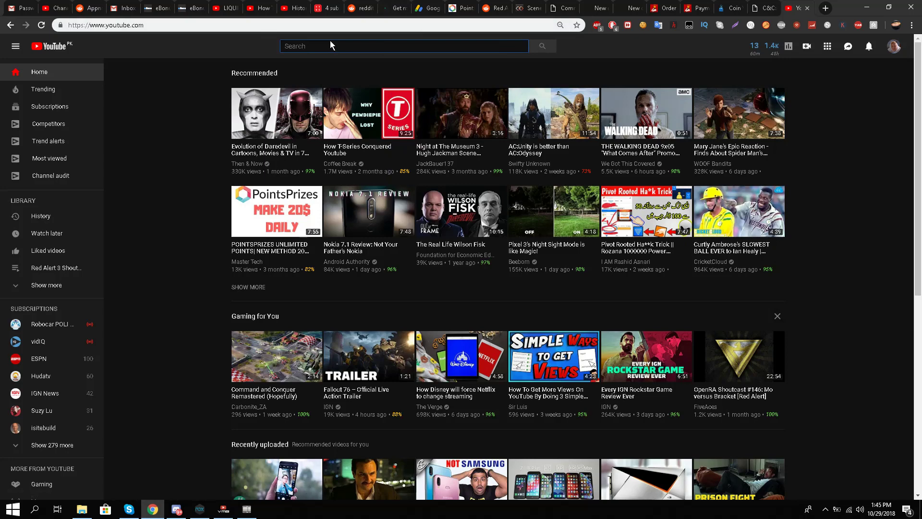
text(how )
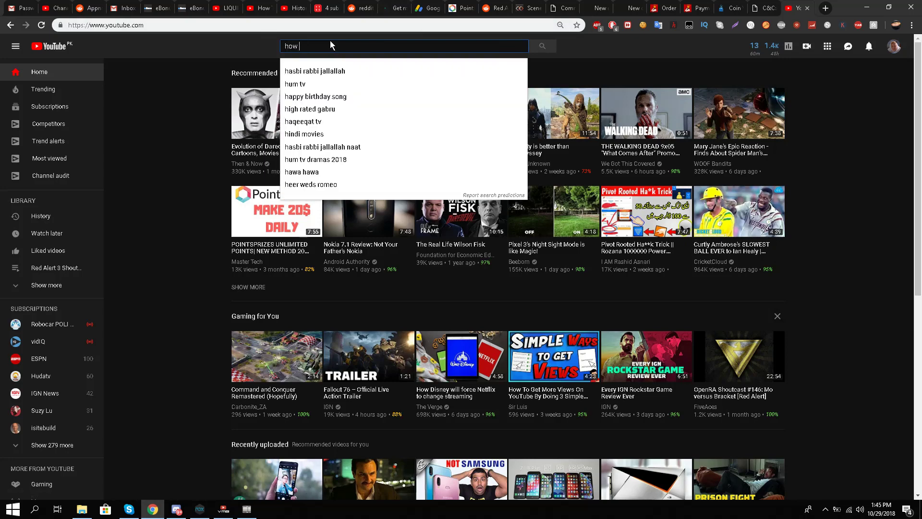
text(to run fortnite mobi)
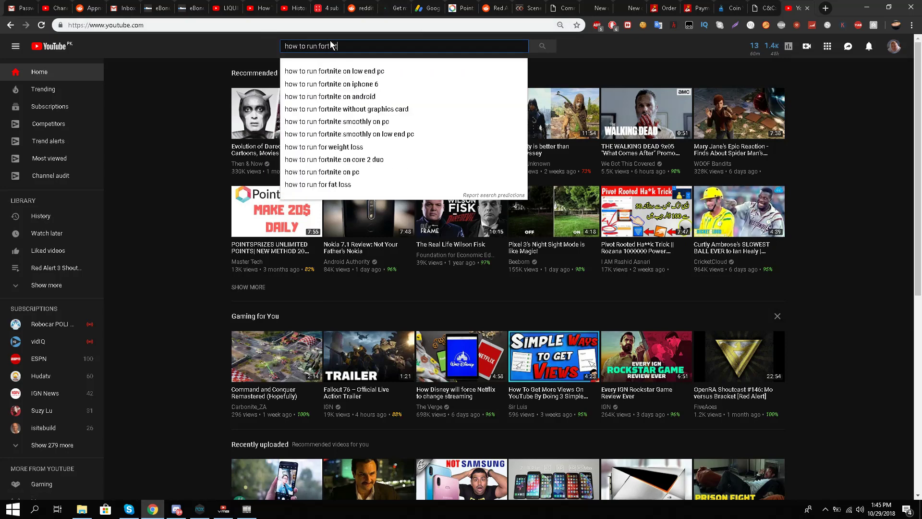
text(le on pc)
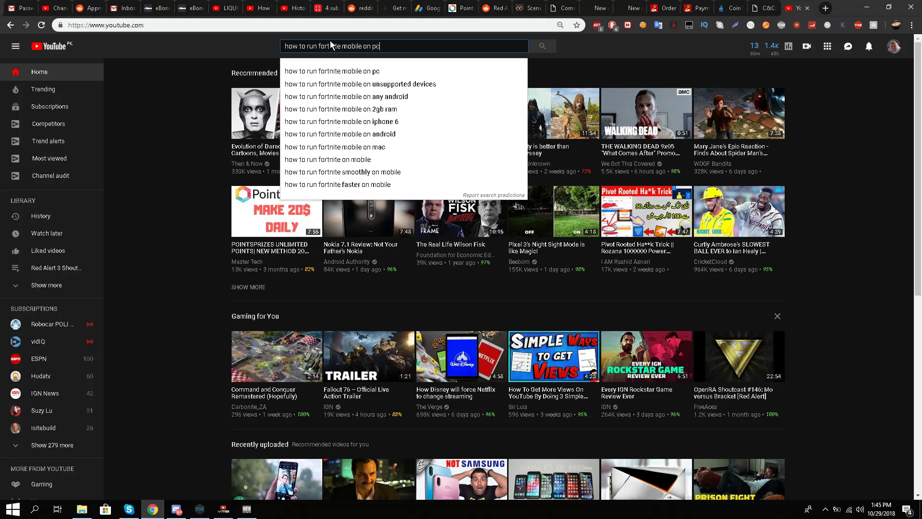
key(Return)
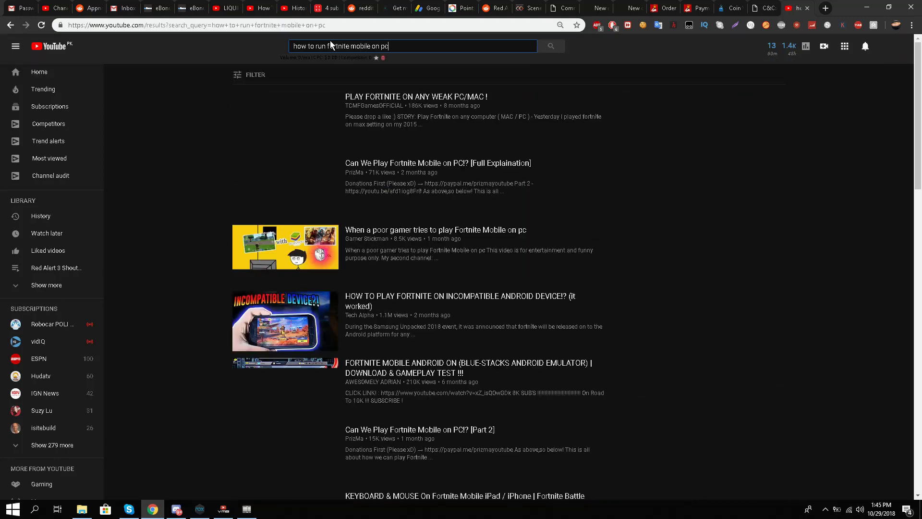
Refine the search with 'device not supported' and open the Nox Player Fortnite video
scroll(265, 192, down, 10)
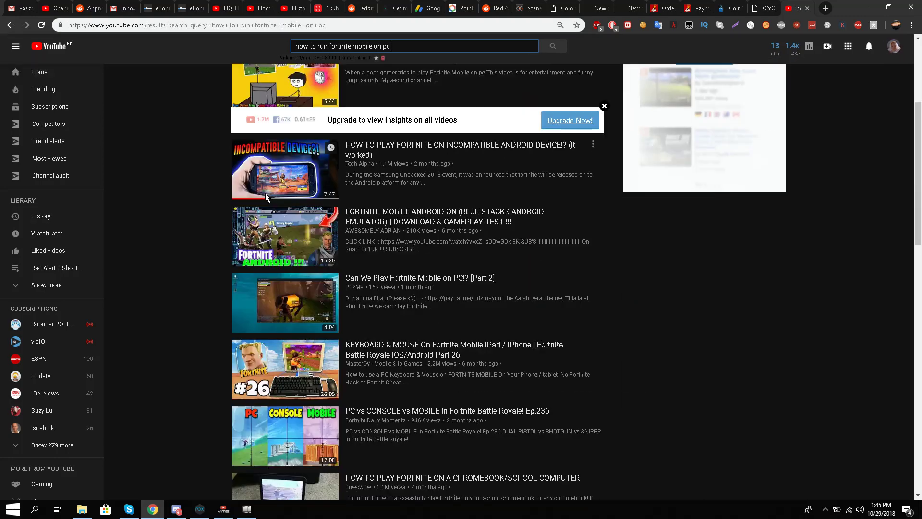
scroll(202, 241, down, 5)
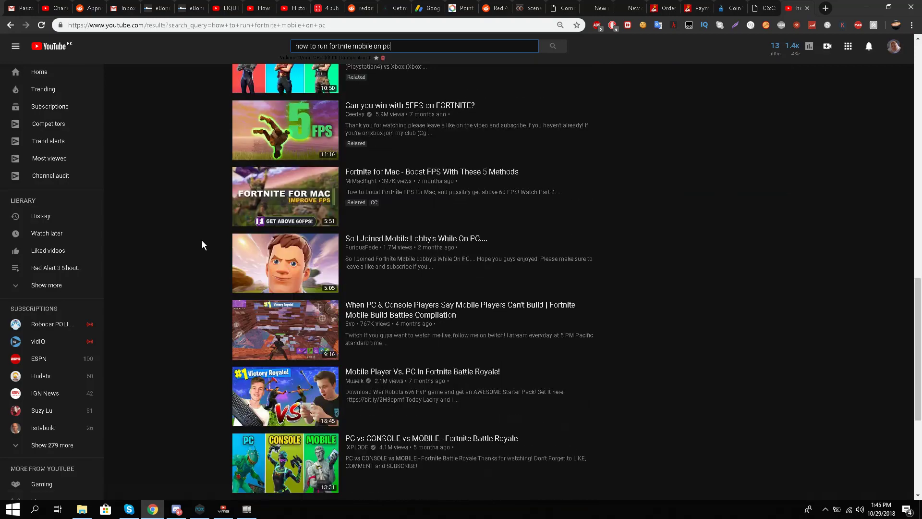
scroll(200, 240, down, 5)
scroll(202, 241, up, 20)
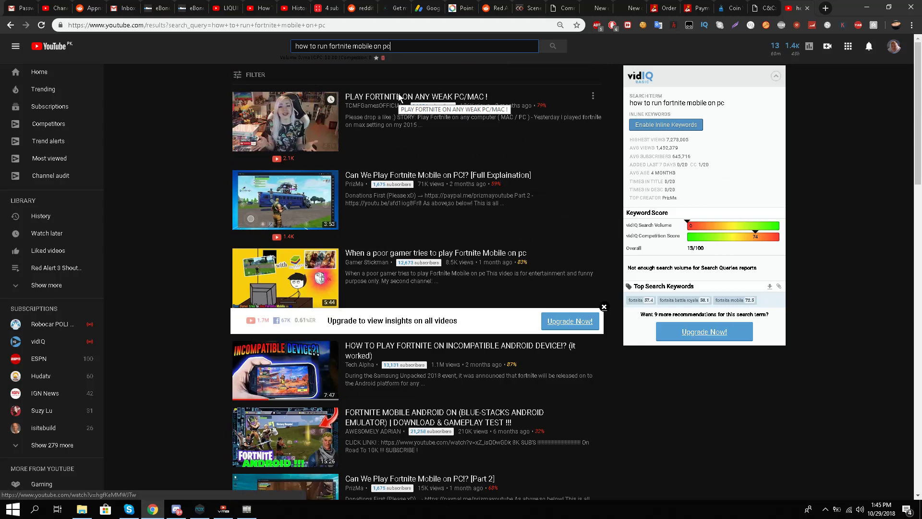
text(devic)
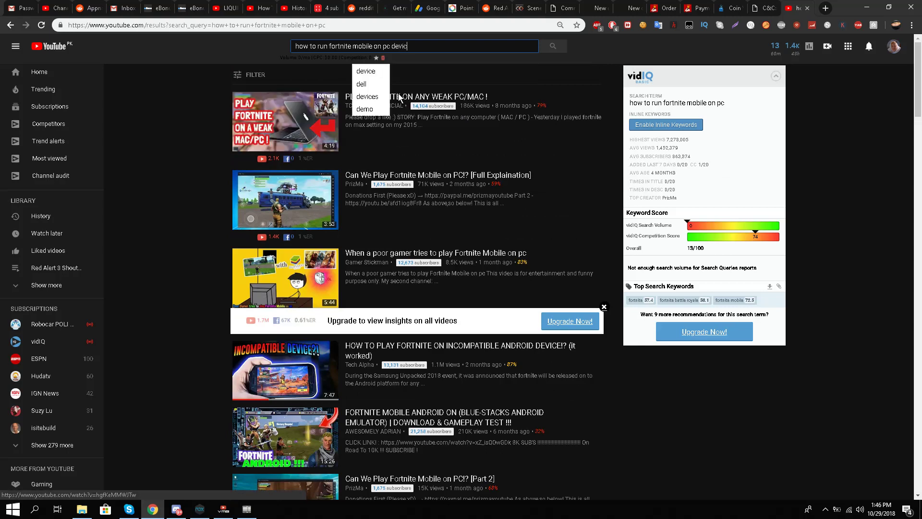
text(e not su)
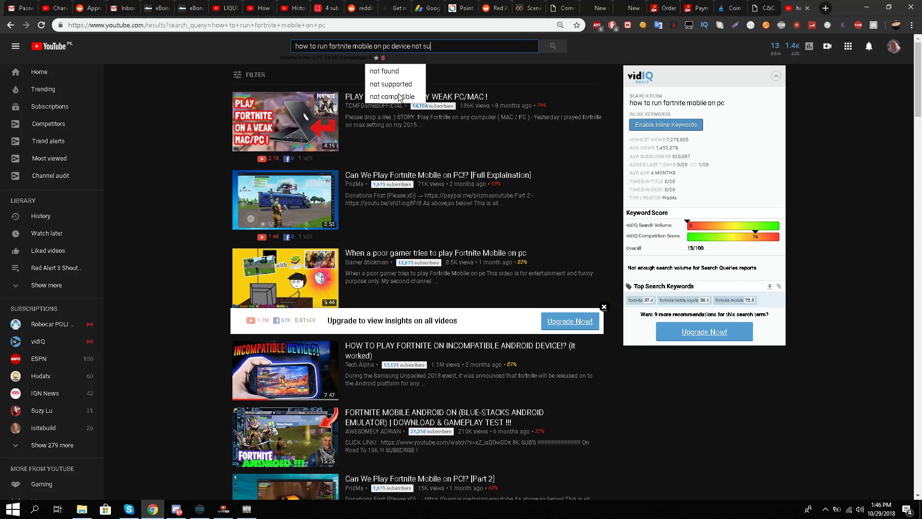
text(pported)
key(Return)
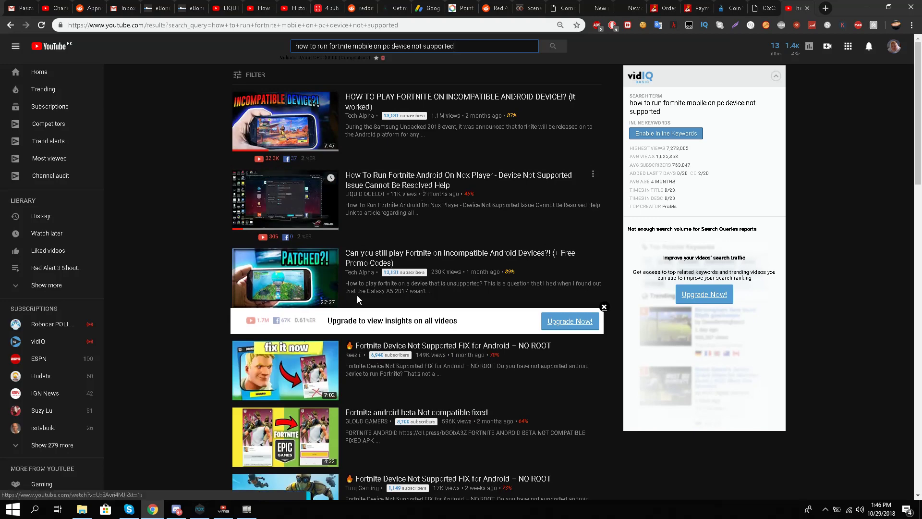
click(433, 180)
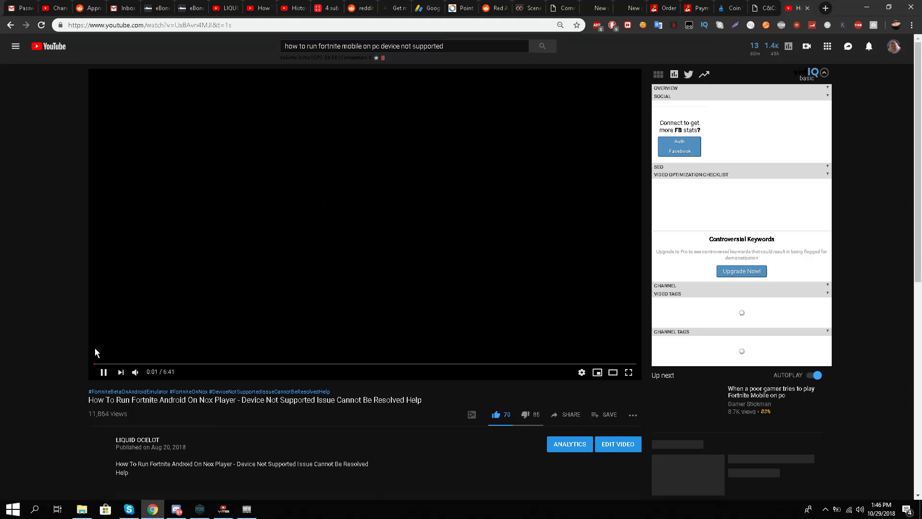
Pause the Nox Player tutorial and scroll down to its 150 comments and pinned comment
click(103, 374)
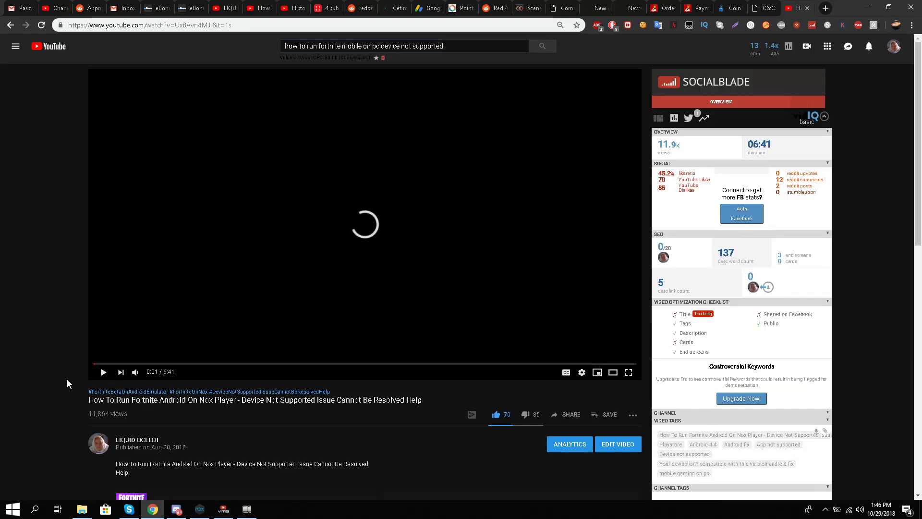
scroll(45, 225, down, 6)
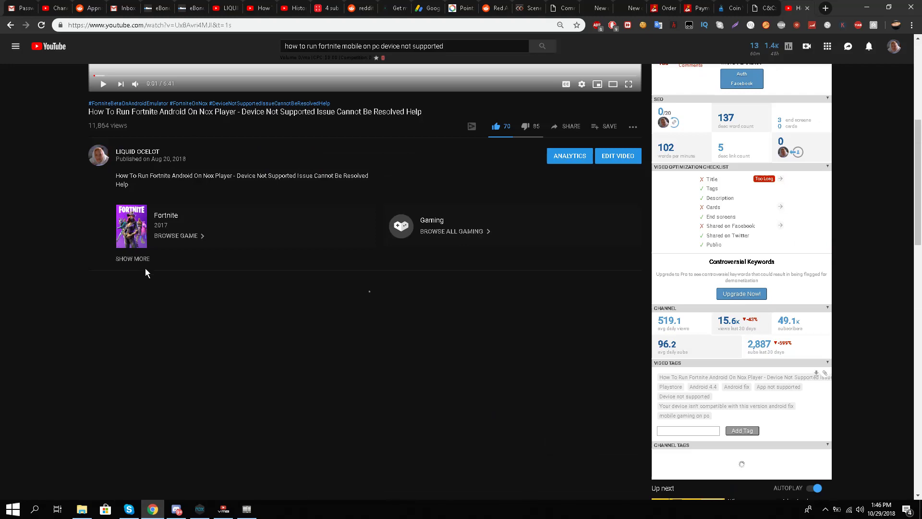
scroll(143, 278, down, 2)
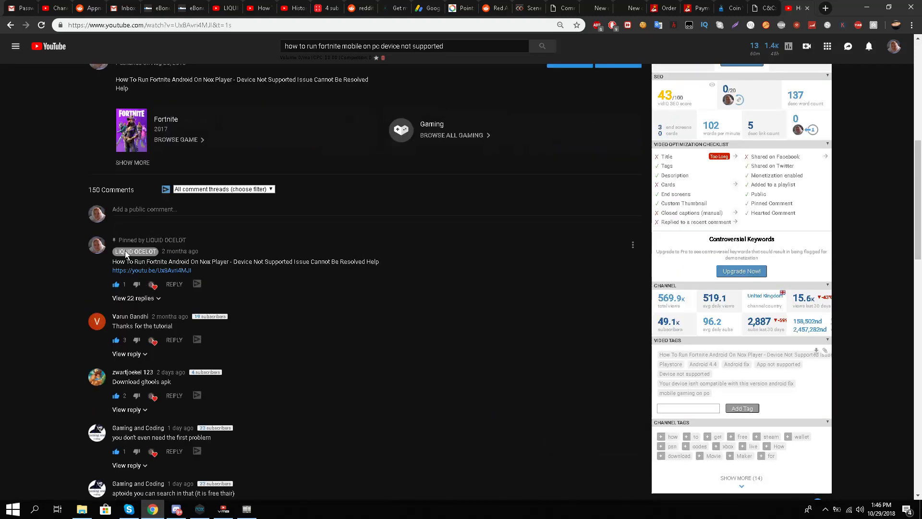
scroll(135, 247, up, 3)
scroll(129, 265, down, 1)
scroll(124, 285, down, 1)
scroll(117, 217, up, 1)
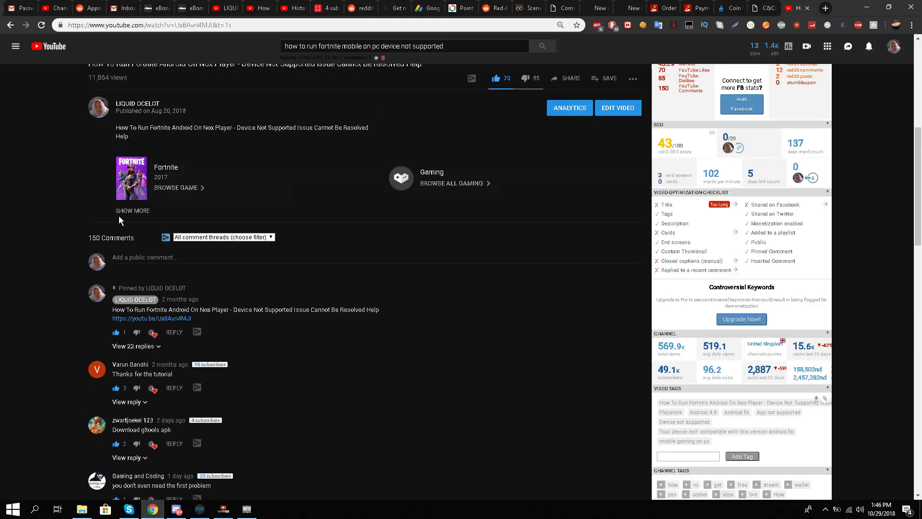
scroll(115, 286, down, 2)
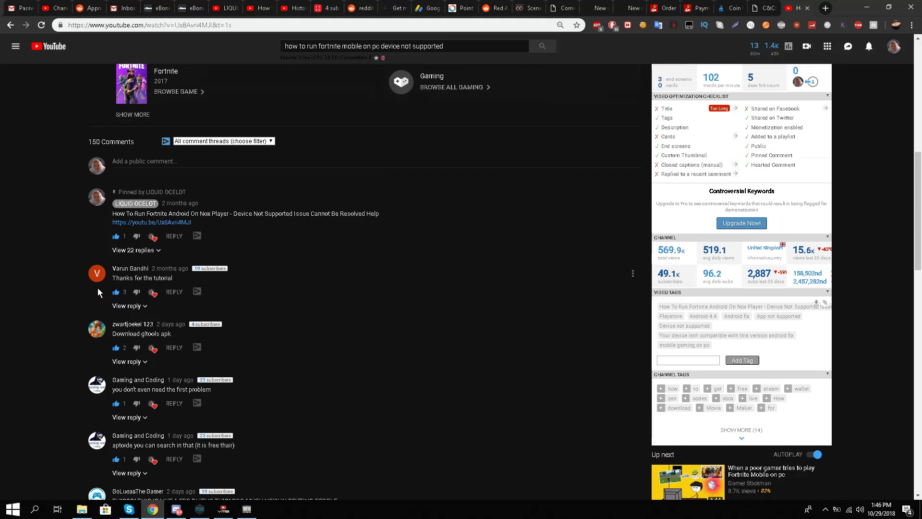
scroll(93, 280, down, 1)
scroll(96, 284, up, 4)
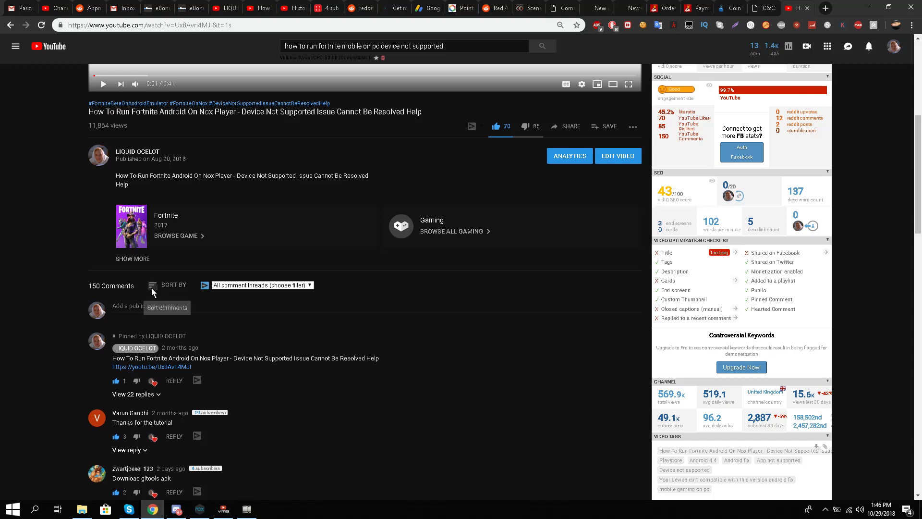
Sort the comments by Top comments, then switch to Newest first
click(151, 287)
click(155, 309)
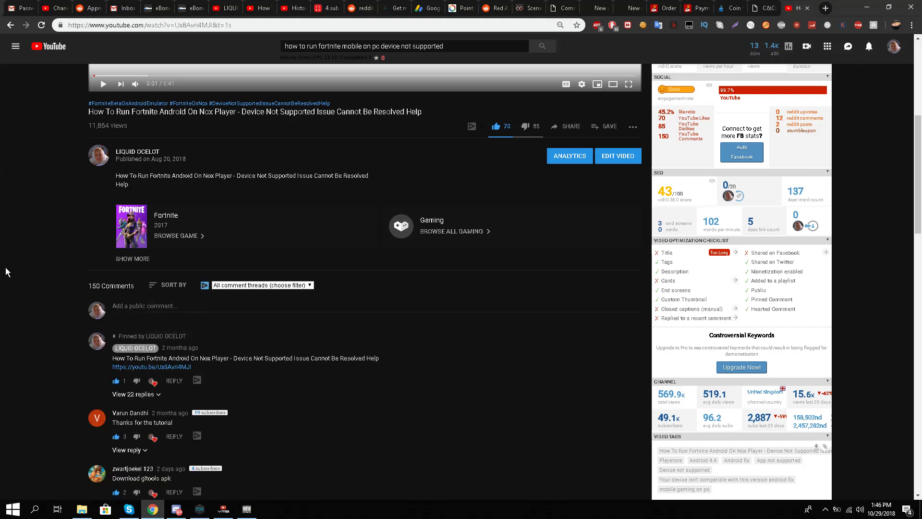
scroll(12, 259, down, 3)
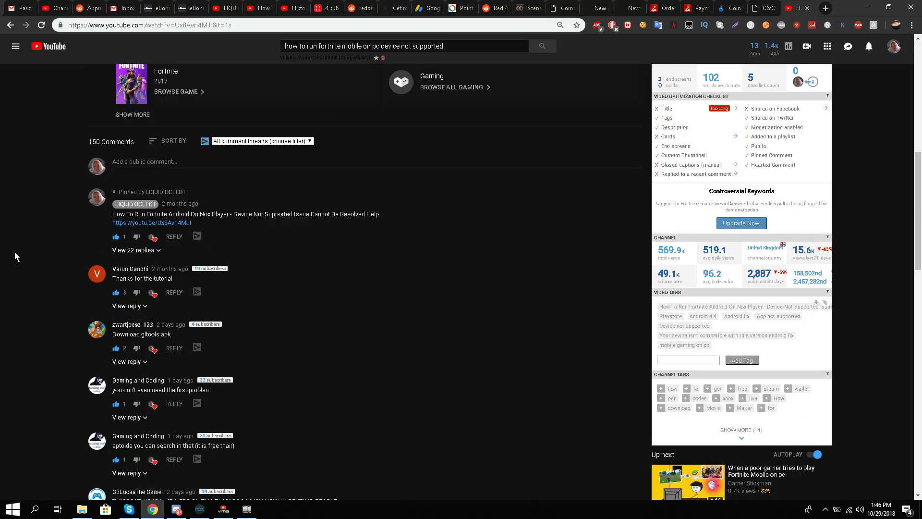
click(168, 141)
click(194, 192)
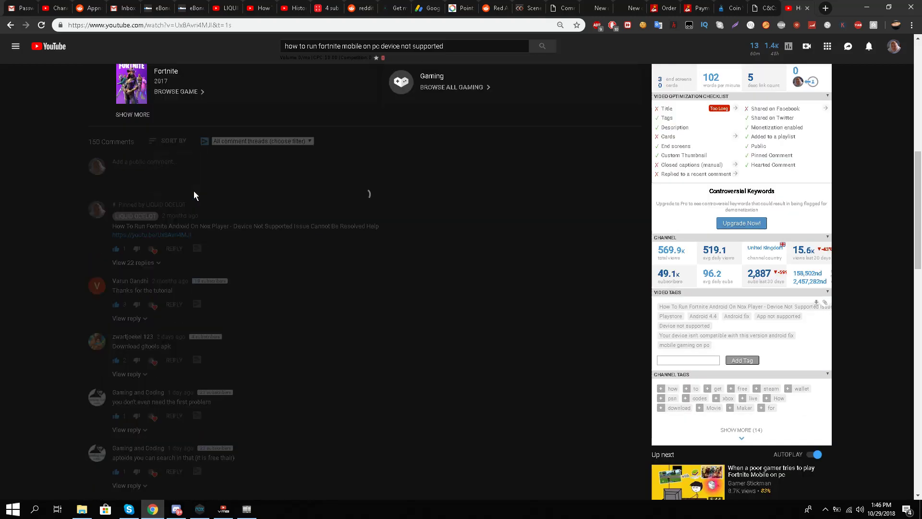
Browse the newest comments and expand the replies under the ghools apk comment
scroll(11, 223, up, 3)
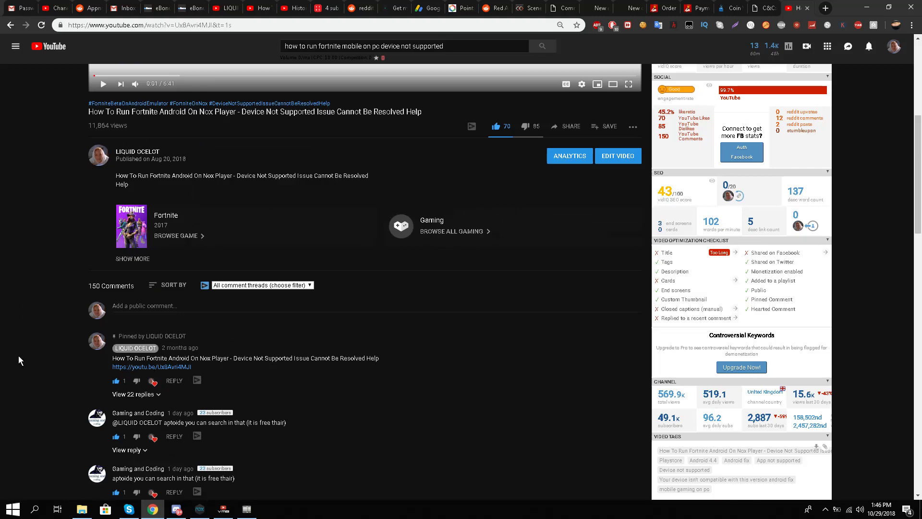
scroll(24, 345, down, 3)
scroll(38, 310, down, 2)
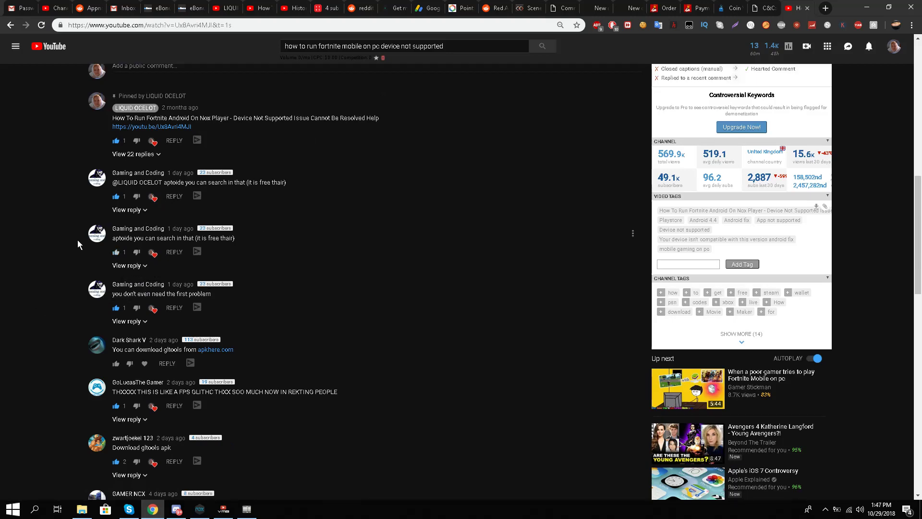
scroll(67, 242, up, 2)
scroll(68, 251, down, 2)
scroll(164, 264, down, 2)
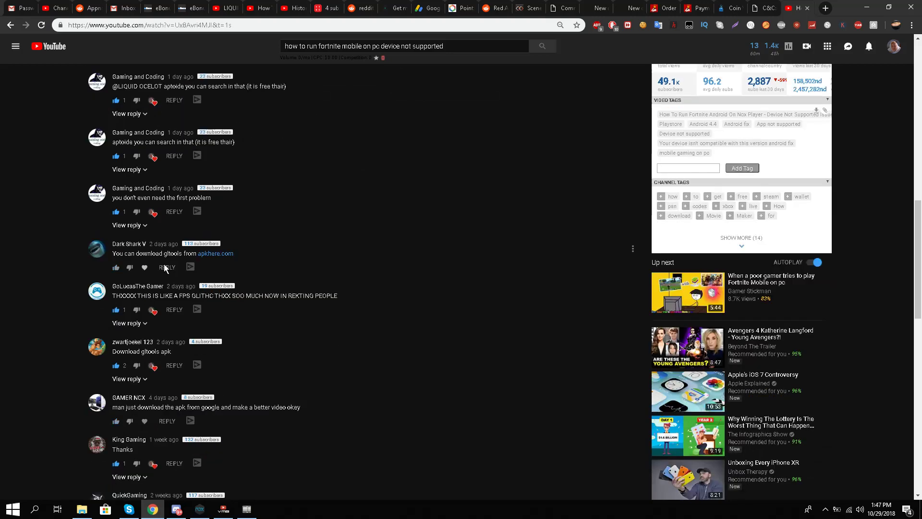
scroll(115, 336, up, 1)
scroll(115, 362, down, 3)
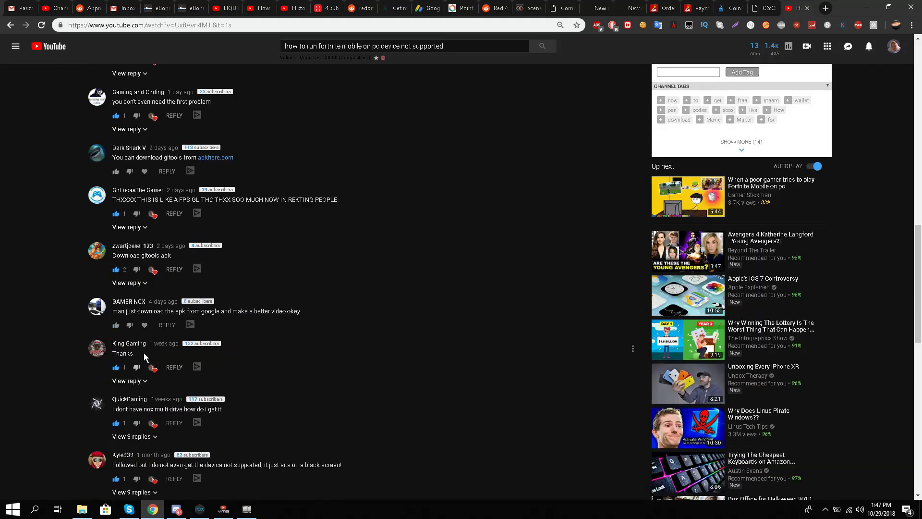
scroll(144, 357, down, 1)
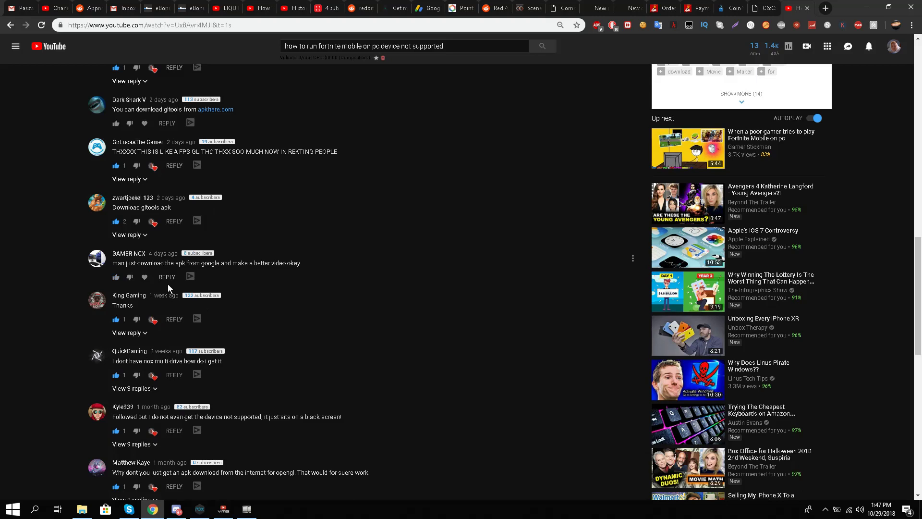
scroll(144, 293, up, 5)
scroll(145, 269, down, 1)
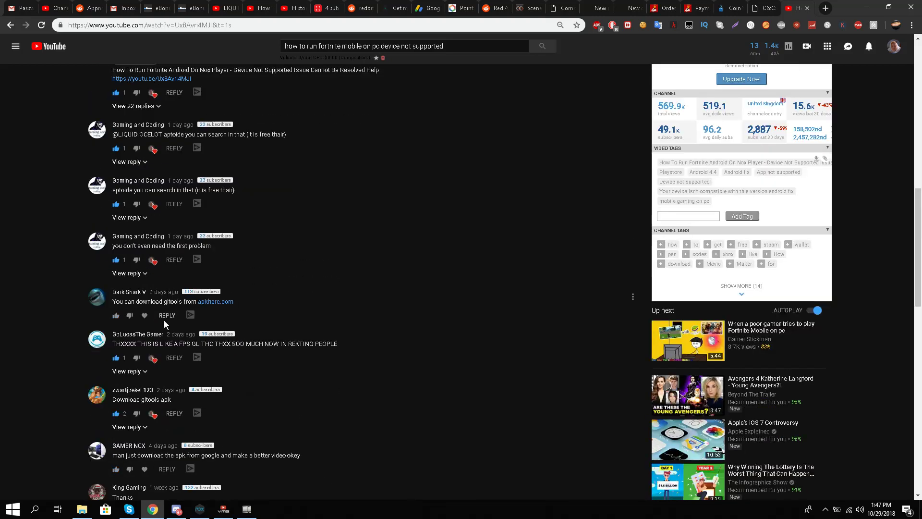
scroll(163, 336, down, 1)
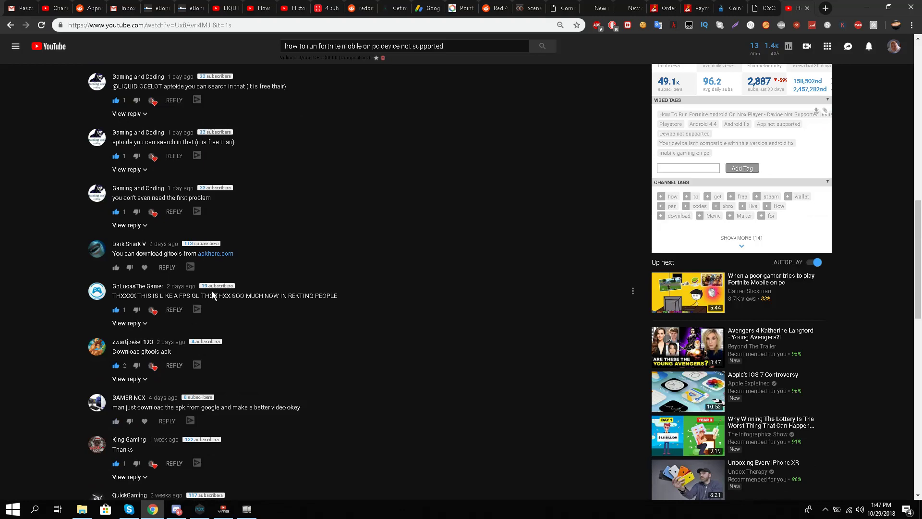
click(117, 380)
Select the comment about an opengl apk, then minimize Chrome to the desktop
scroll(62, 375, down, 3)
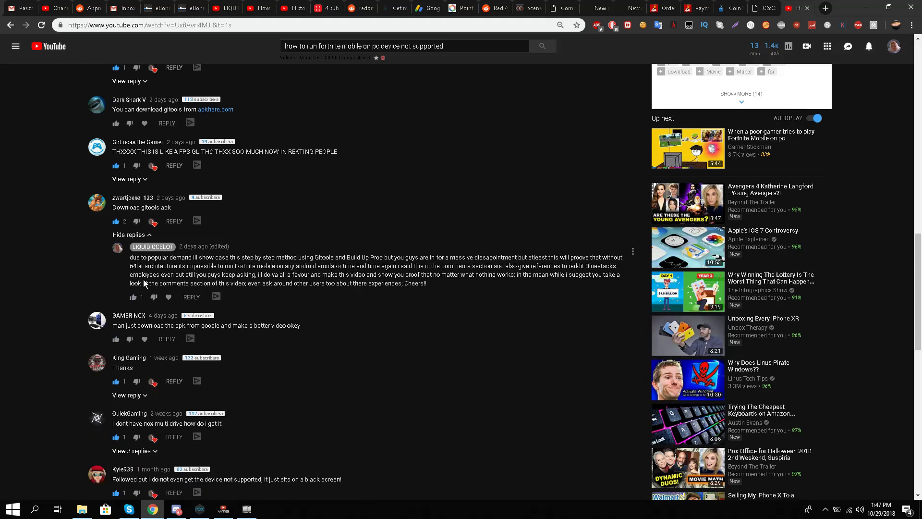
scroll(45, 331, down, 2)
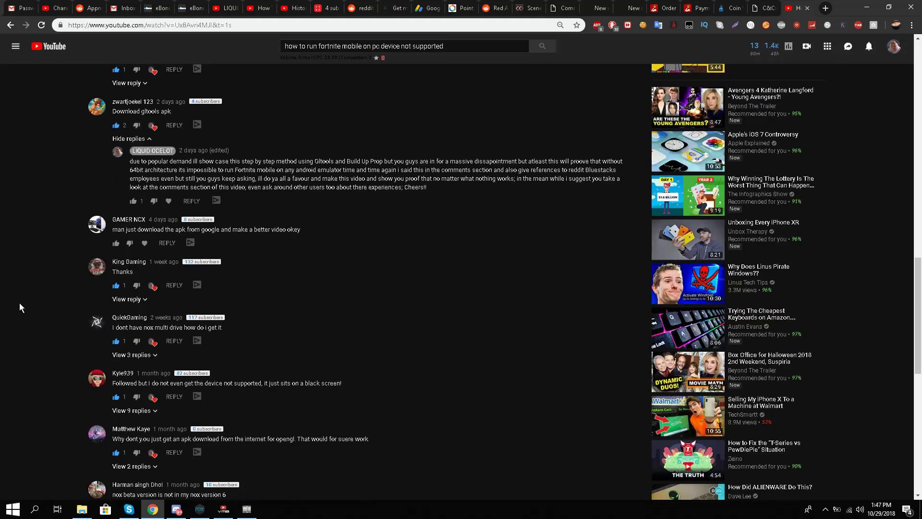
scroll(22, 301, down, 3)
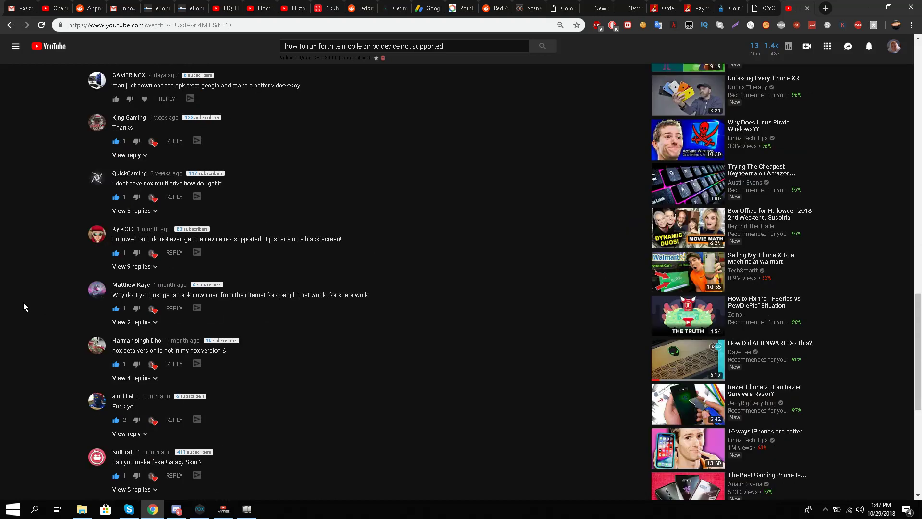
scroll(53, 333, up, 3)
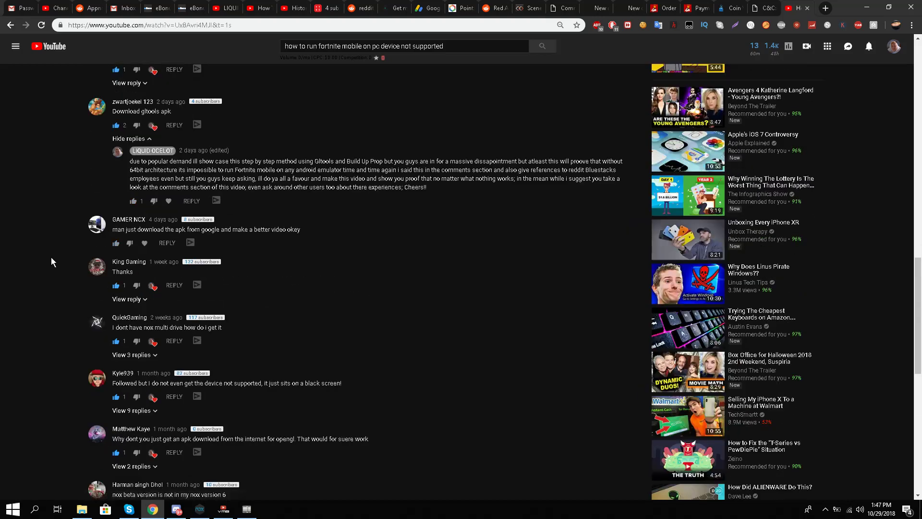
scroll(50, 256, down, 2)
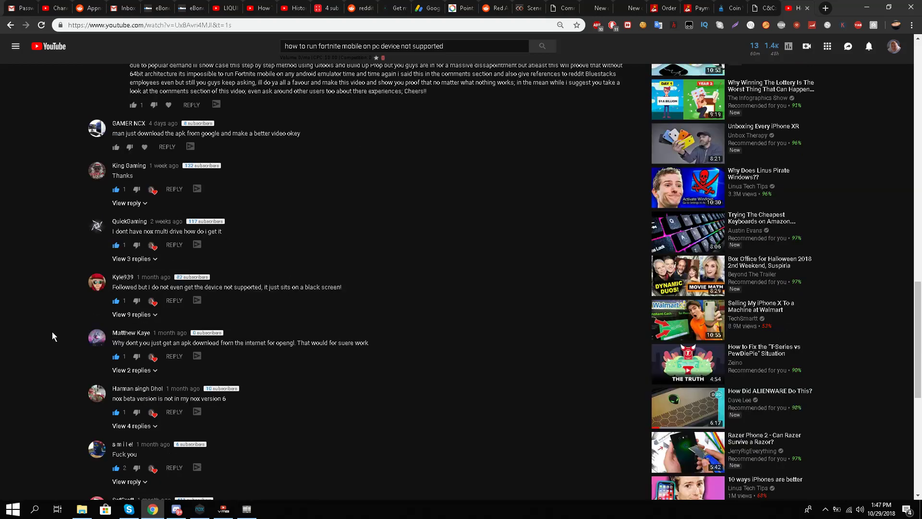
scroll(52, 331, down, 2)
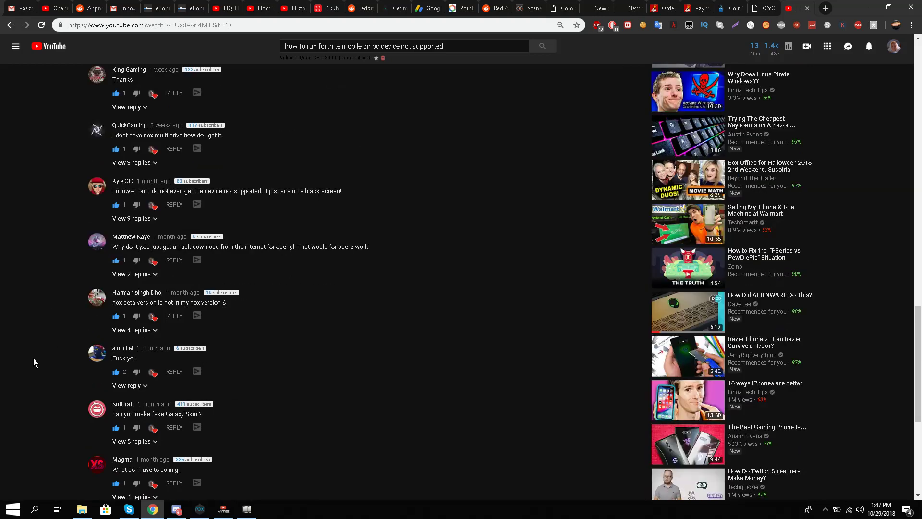
triple_click(256, 247)
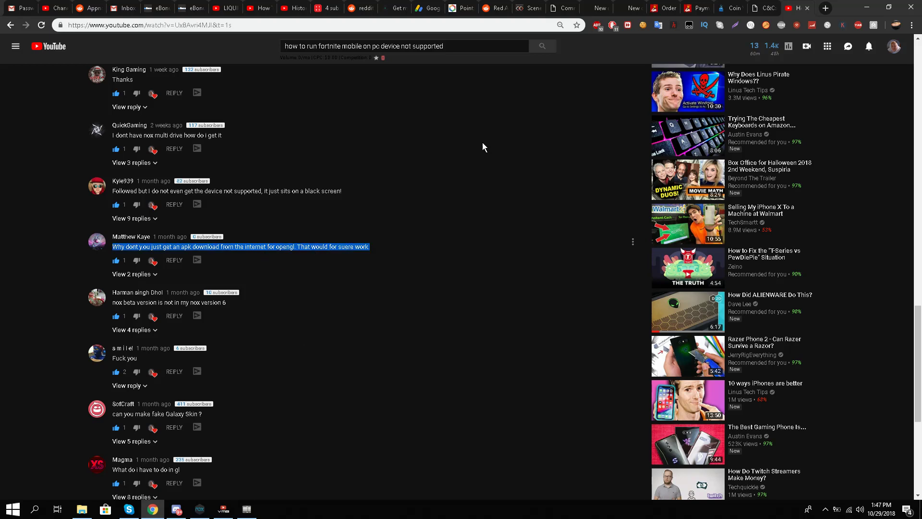
click(867, 7)
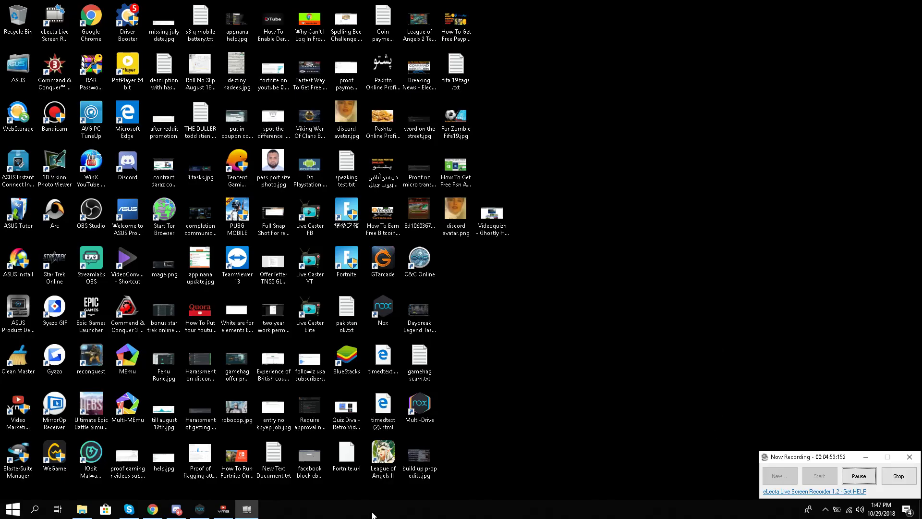
Restore NoxPlayer and check the Samsung SM-G950W model under System settings' Property settings, then close
mouse_move(199, 510)
click(217, 489)
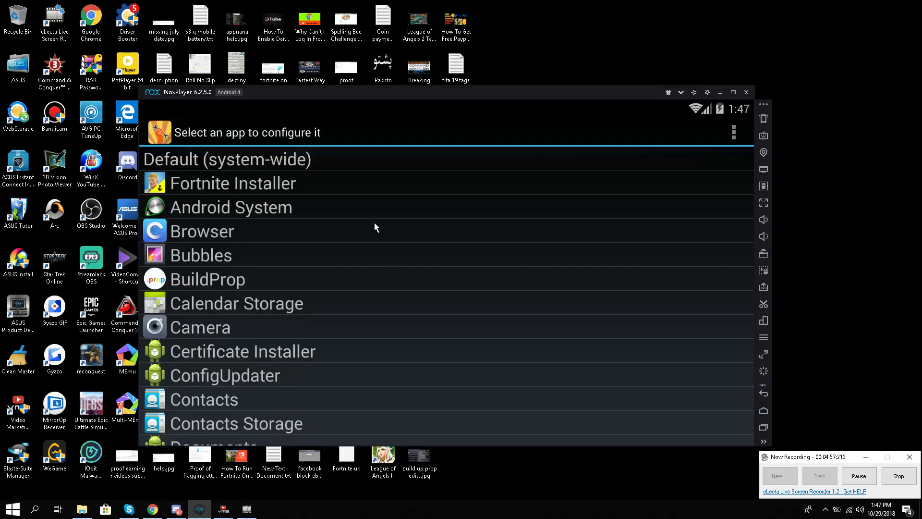
click(707, 93)
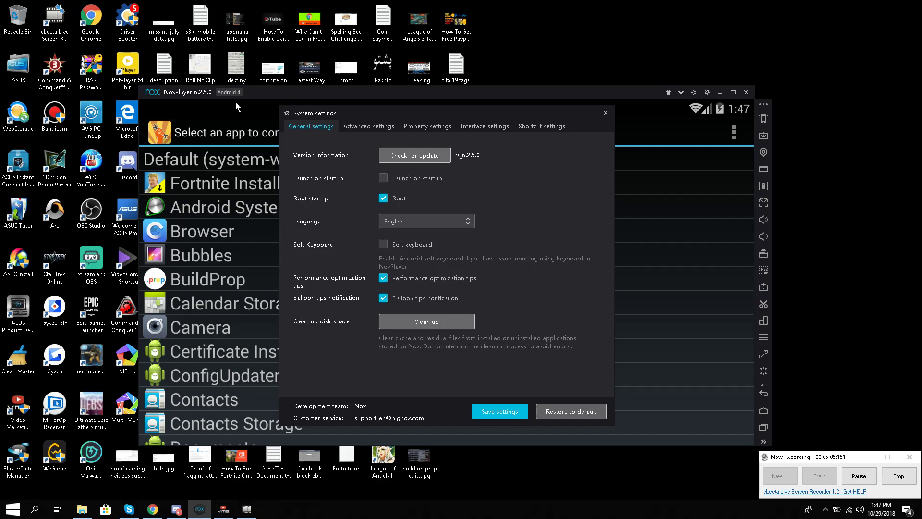
click(386, 126)
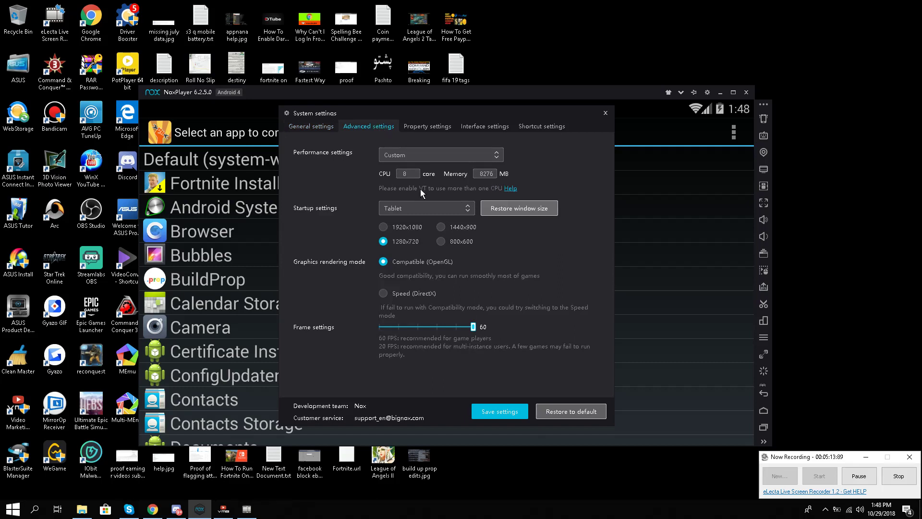
click(425, 129)
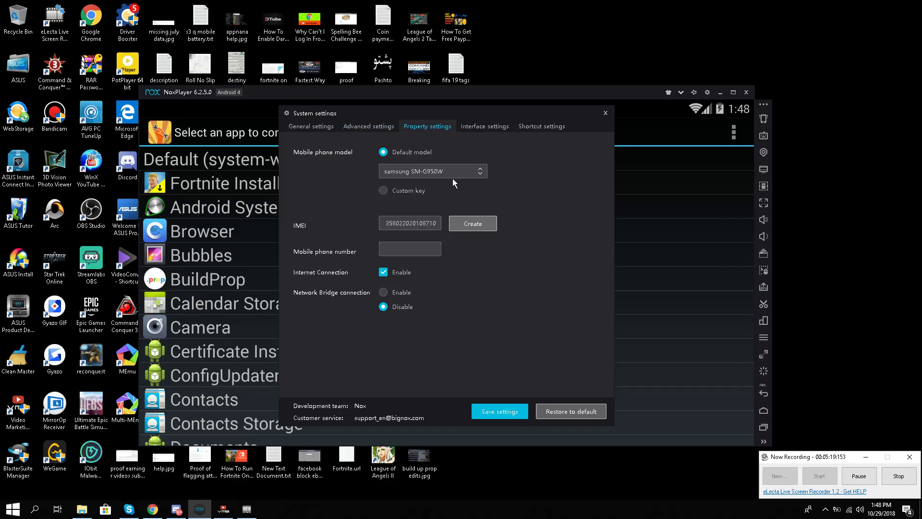
click(605, 113)
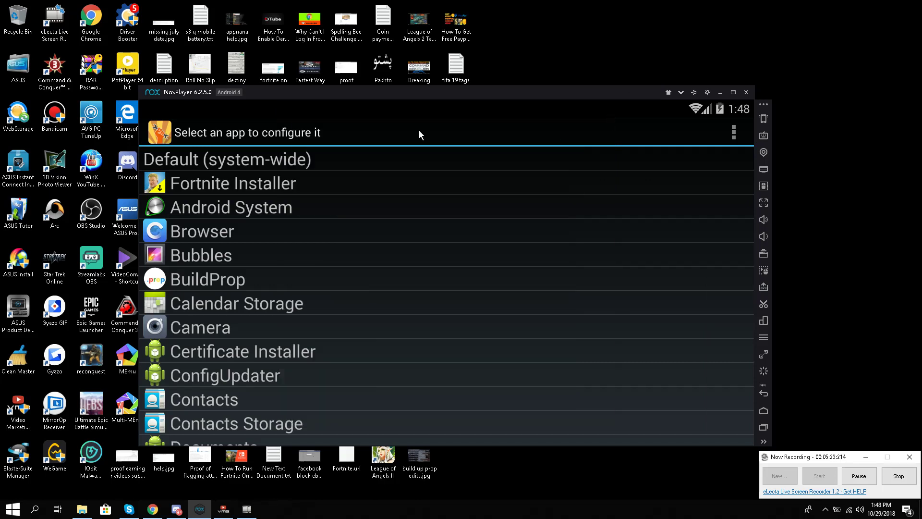
Return NoxPlayer to the Android home screen showing Fortnite Installer, GLTools and BuildProp Editor
scroll(288, 221, up, 2)
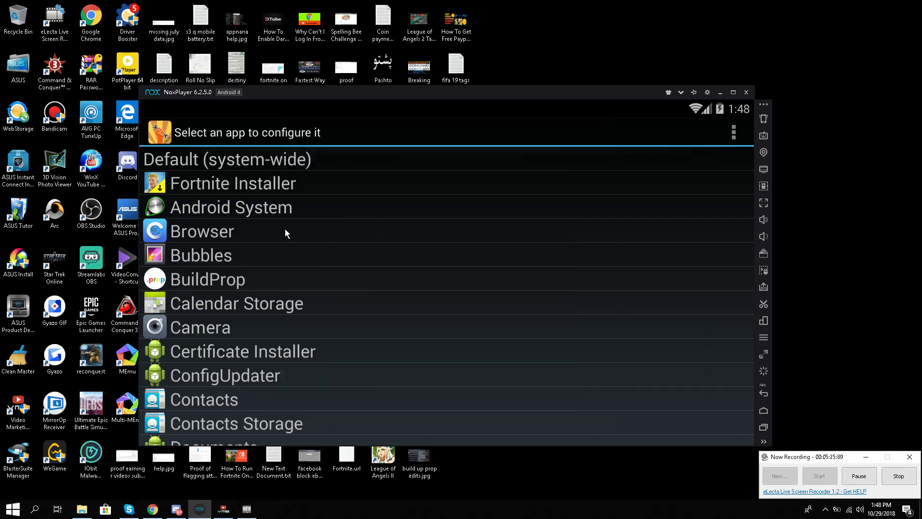
scroll(281, 227, up, 2)
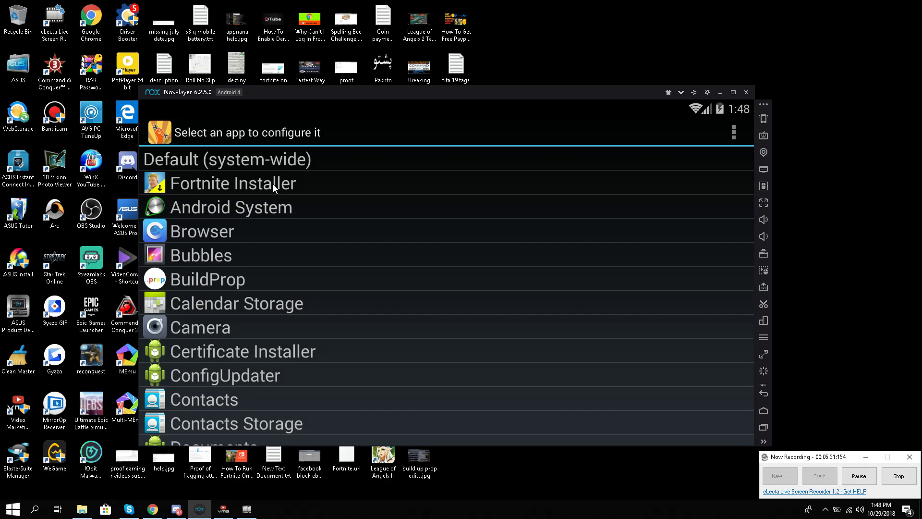
click(762, 414)
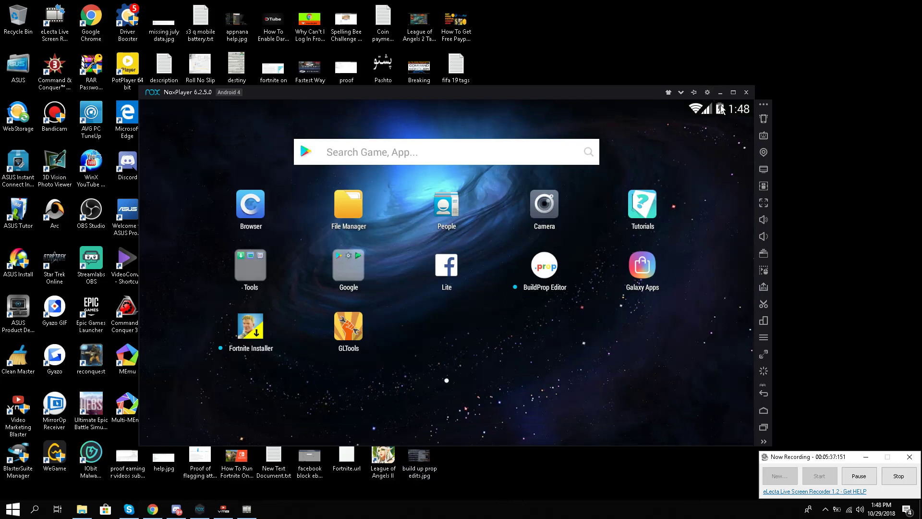
Focus the emulator, then open and close its System settings
click(696, 94)
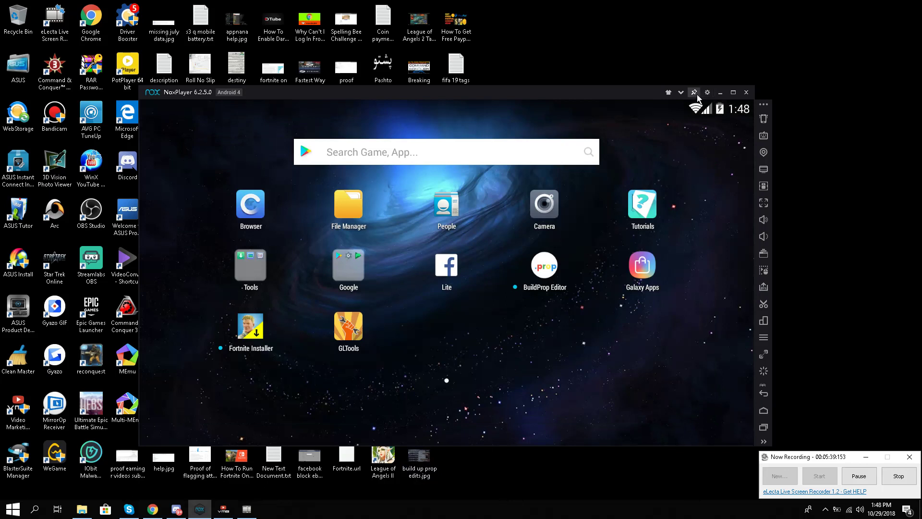
click(707, 92)
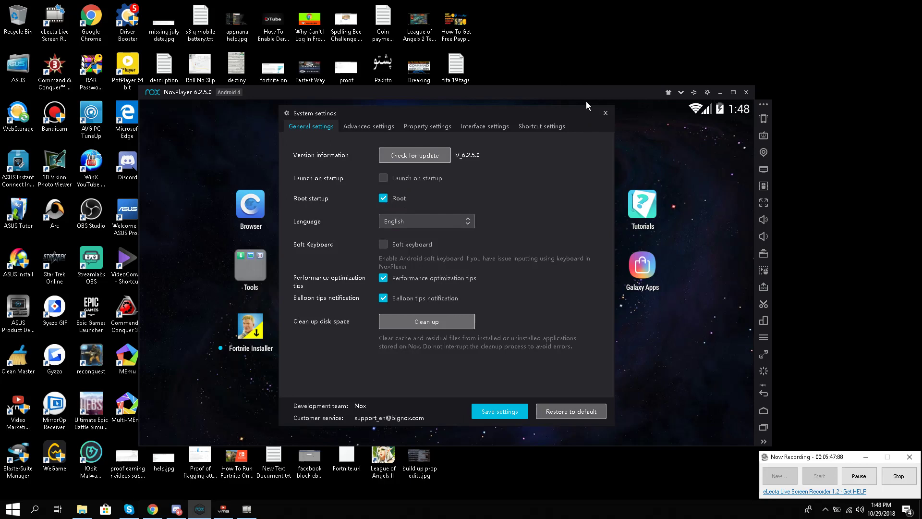
click(607, 114)
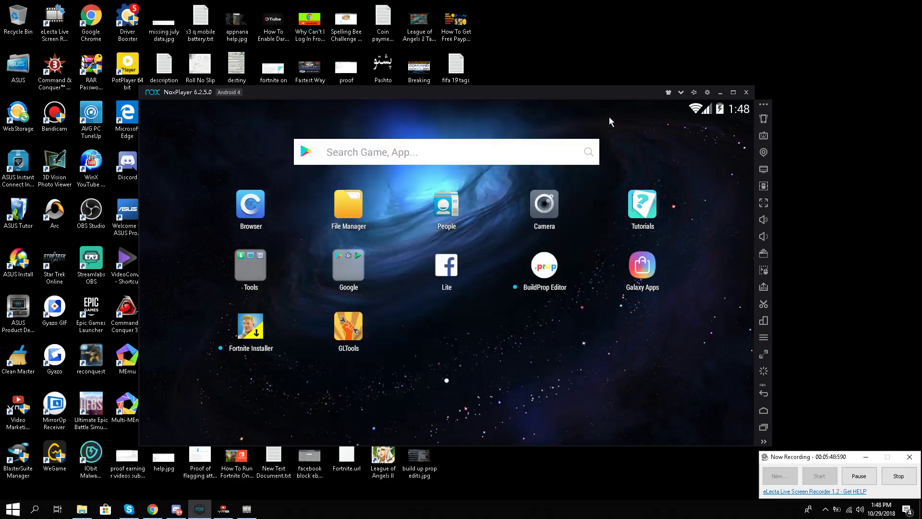
Launch BuildProp Editor, allow superuser access with Remember choice forever, and minimize the emulator
click(541, 275)
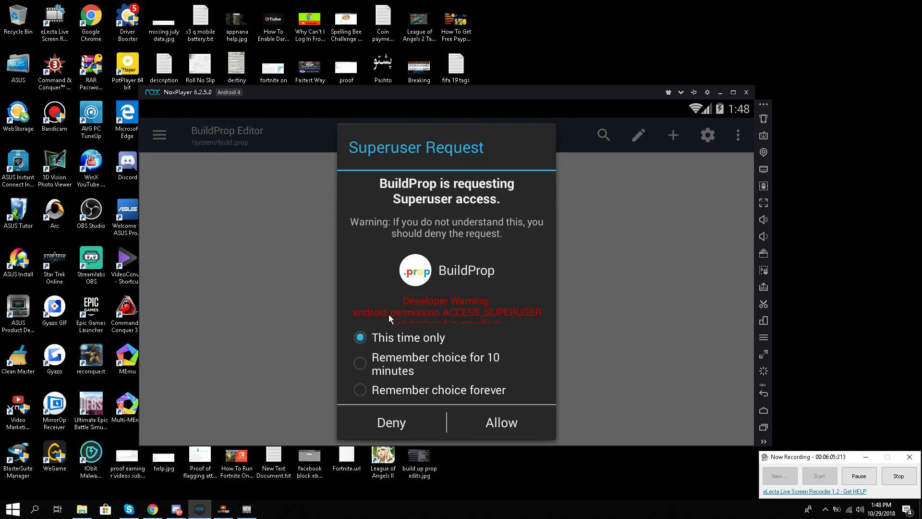
click(433, 389)
click(487, 423)
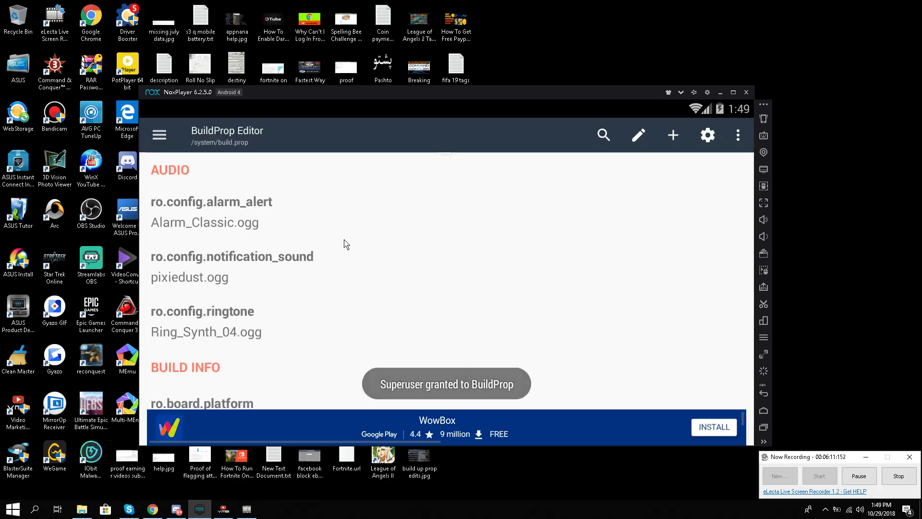
scroll(344, 243, down, 3)
scroll(344, 243, up, 3)
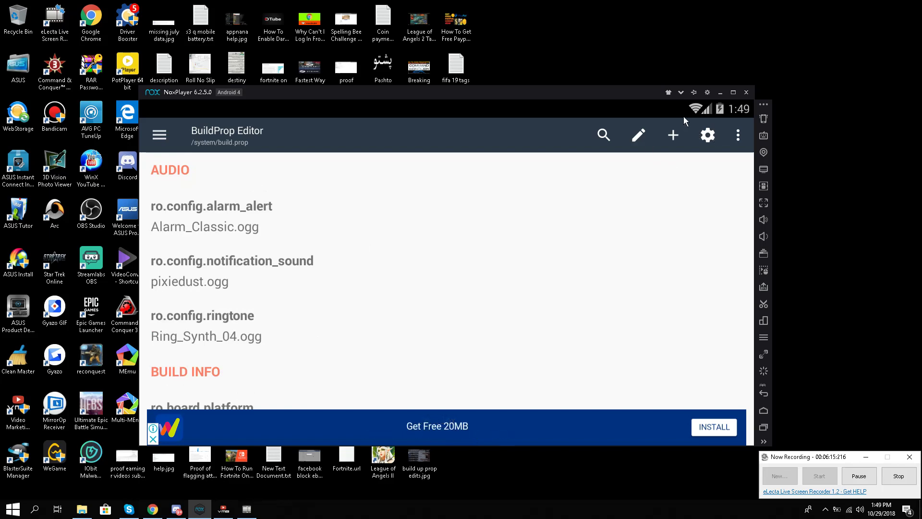
click(719, 92)
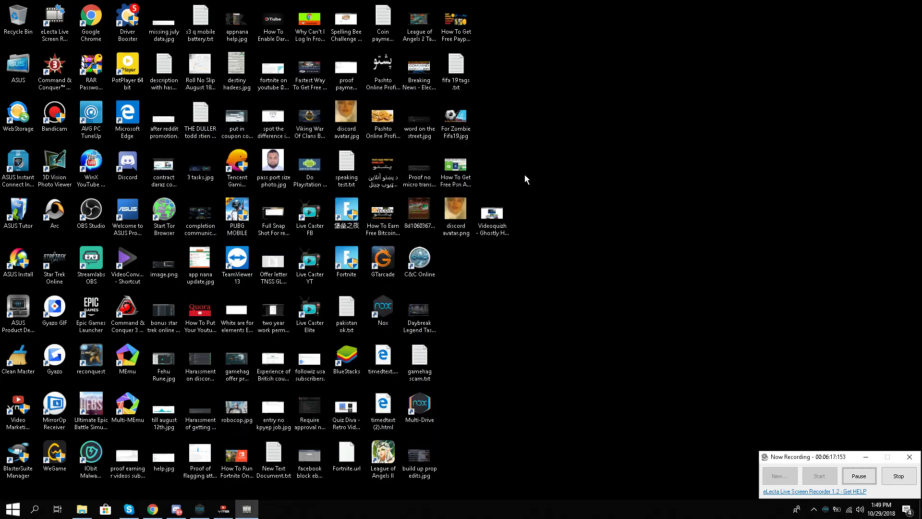
Re-sort the desktop icons by size
right_click(529, 269)
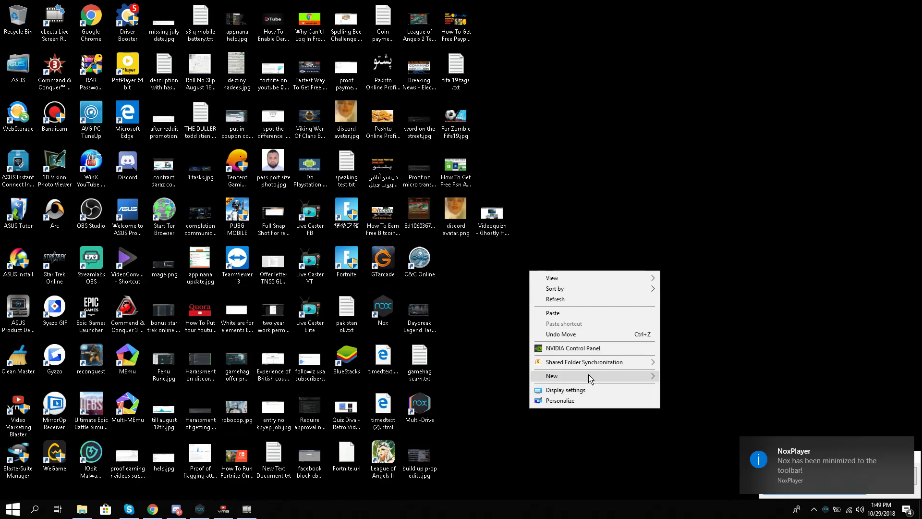
mouse_move(630, 294)
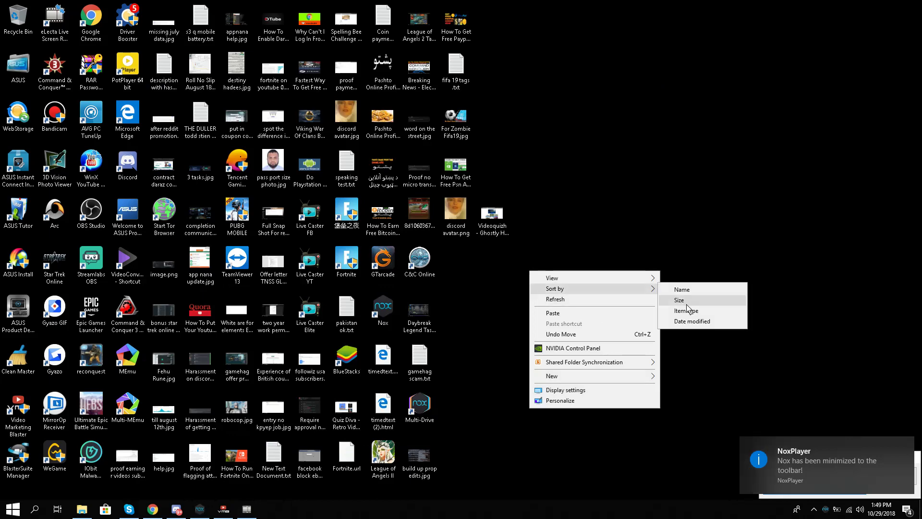
click(686, 323)
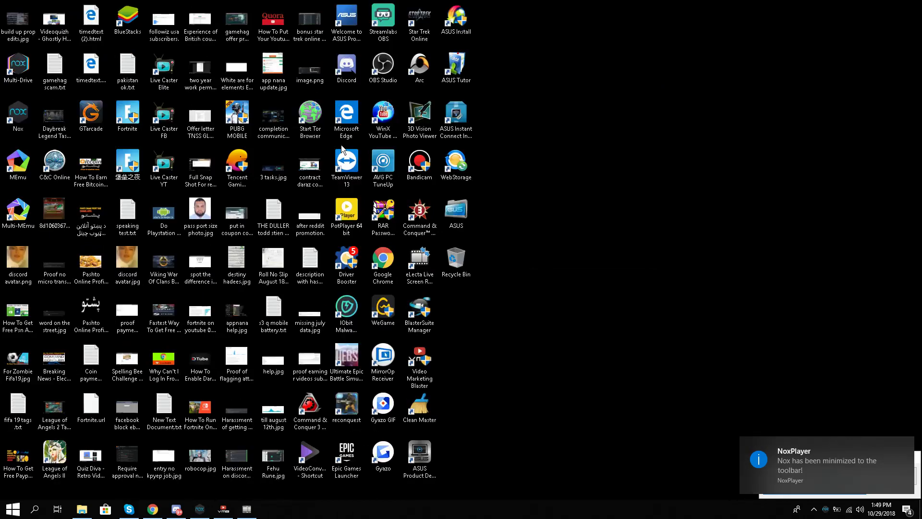
Move build up prop edits.jpg to an empty spot and open it with Photo Gallery
click(15, 29)
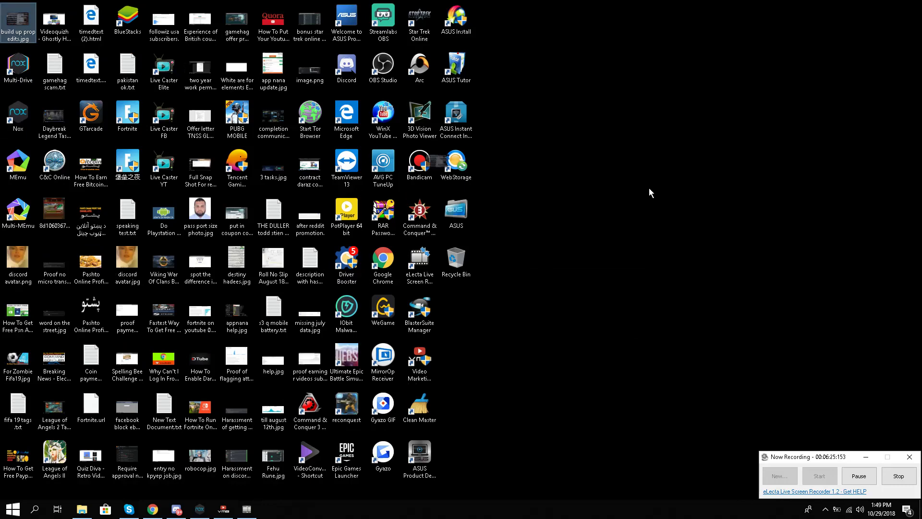
drag(22, 22, 678, 168)
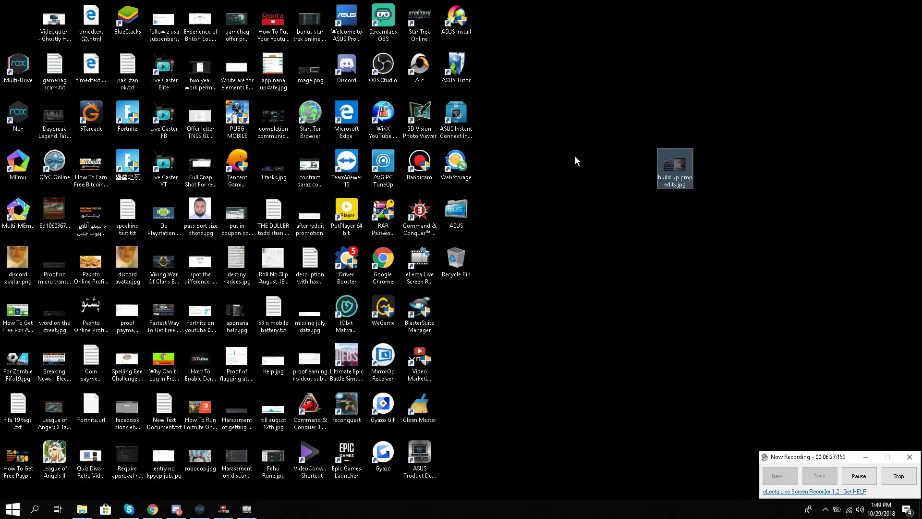
right_click(672, 166)
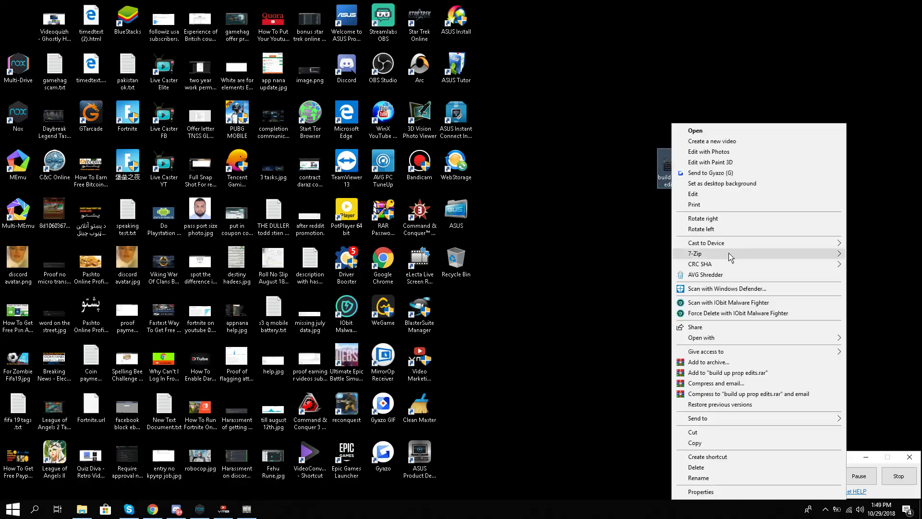
mouse_move(740, 342)
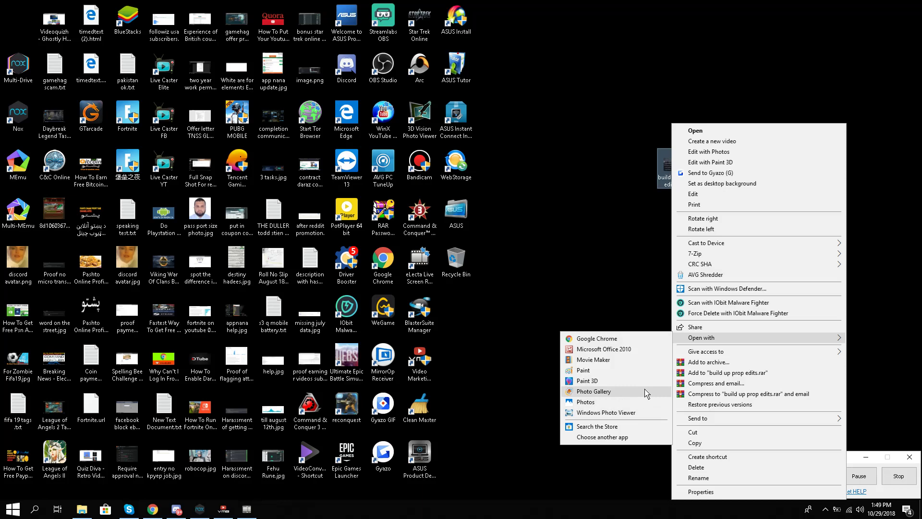
click(646, 393)
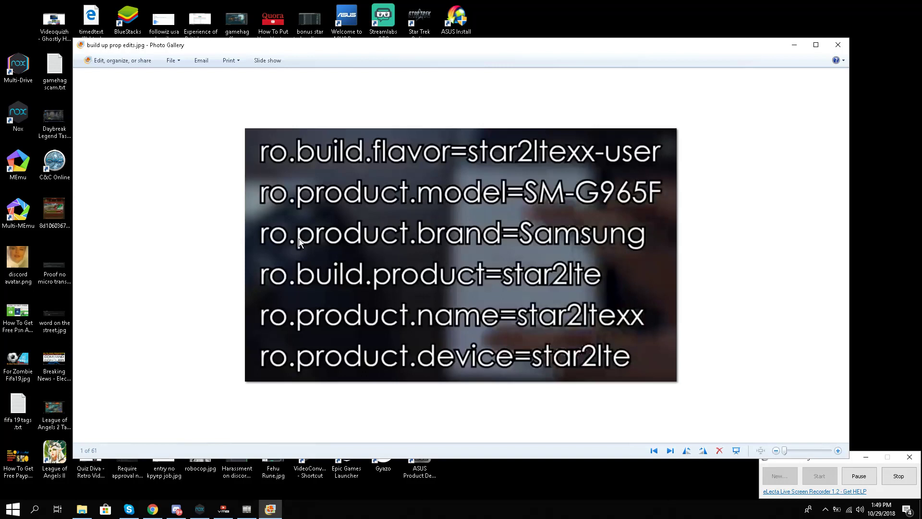
Bring NoxPlayer's BuildProp Editor to the front and move it aside to uncover the image
mouse_move(267, 513)
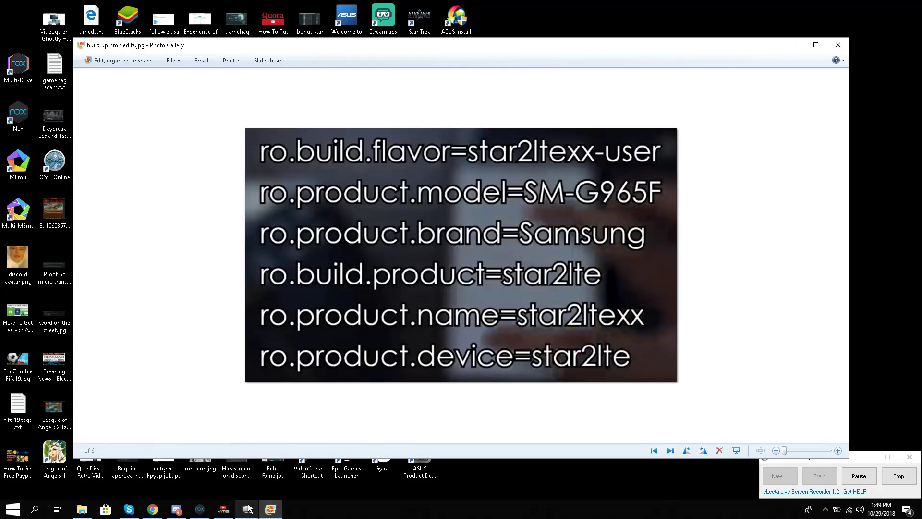
mouse_move(199, 509)
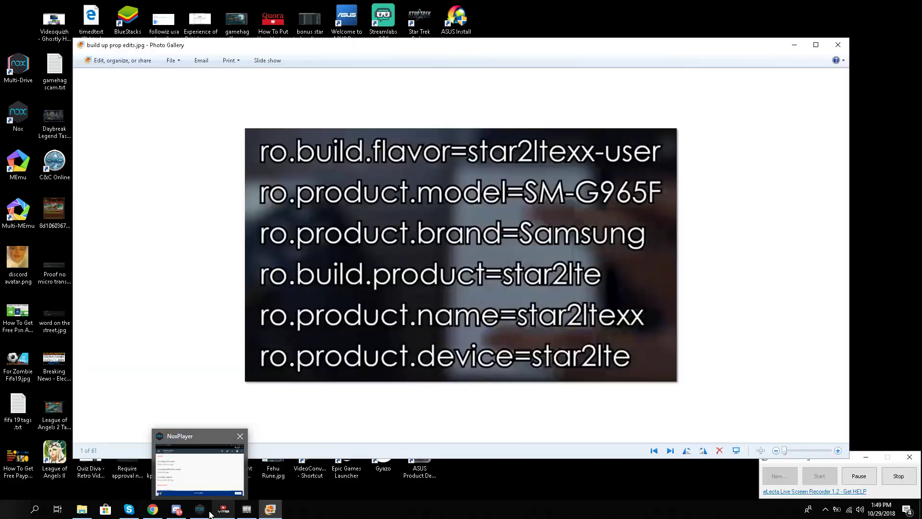
click(211, 473)
drag(529, 110, 817, 83)
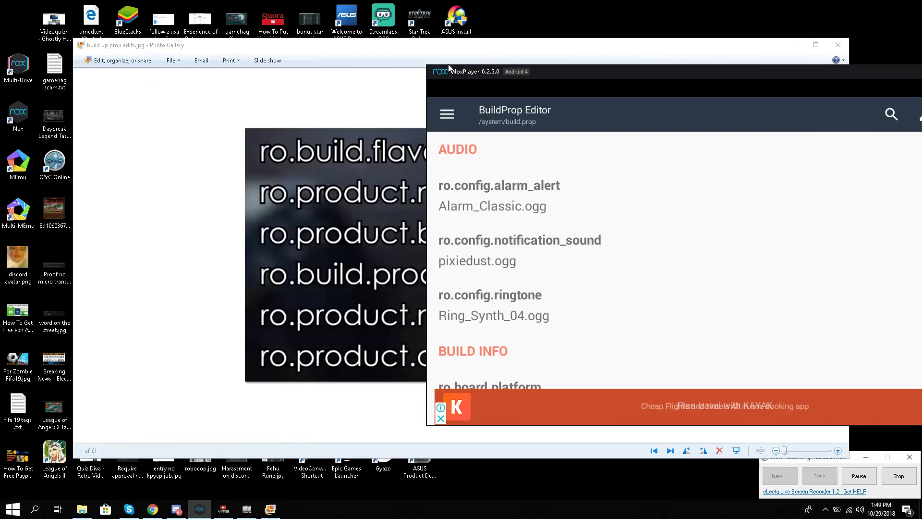
Snap Photo Gallery's build.prop values image to the left half, with NoxPlayer placed beside it on the right
drag(519, 43, 1, 47)
click(500, 393)
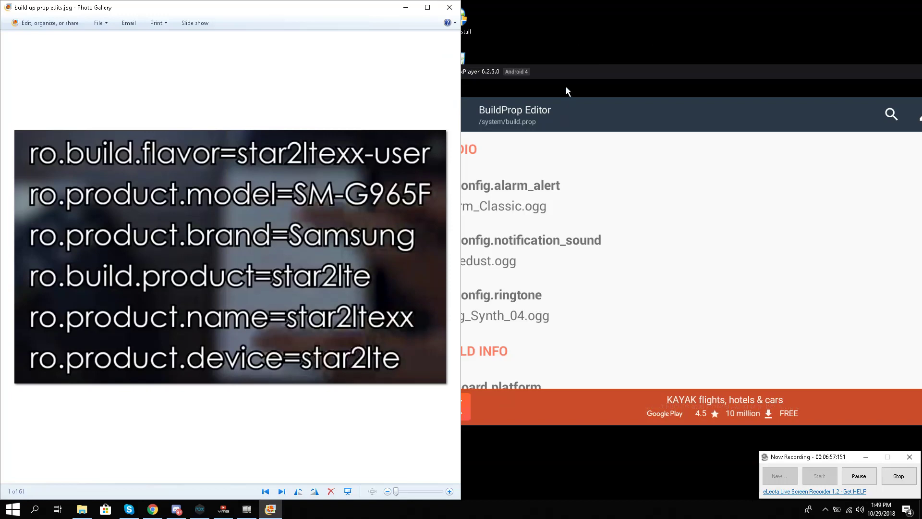
drag(571, 71, 584, 92)
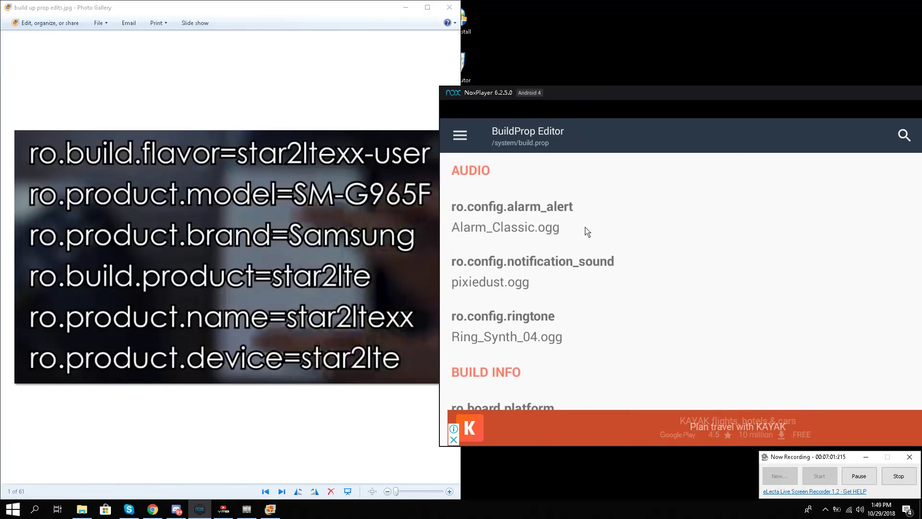